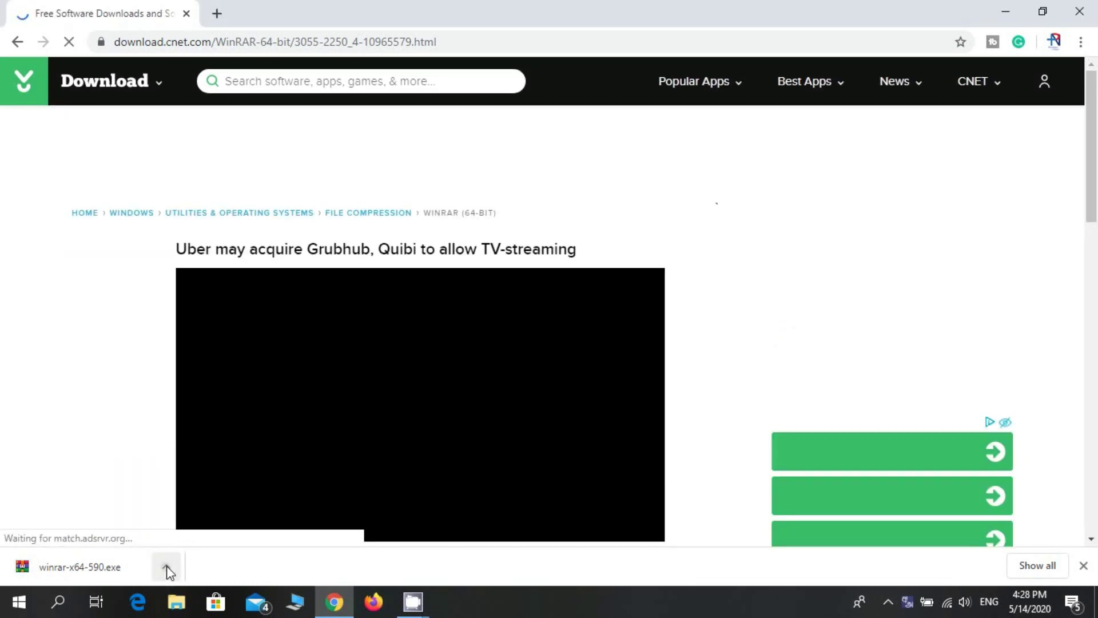
- Run the downloaded installer winrar-x64-590.exe and bring its setup window to the front
left_click(166, 567)
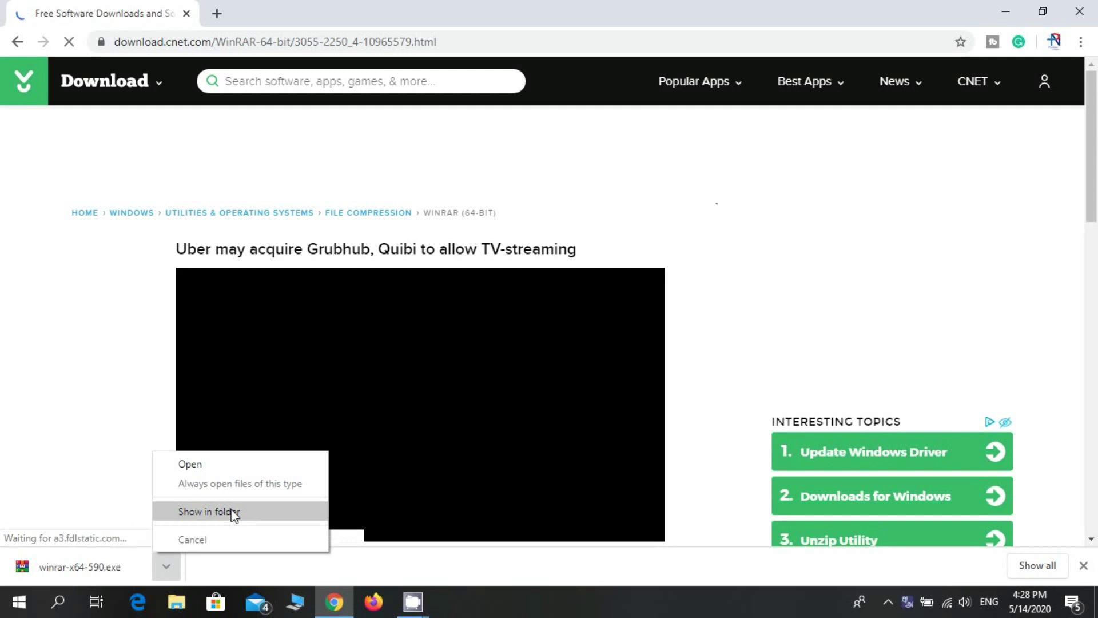
left_click(211, 463)
right_click(210, 460)
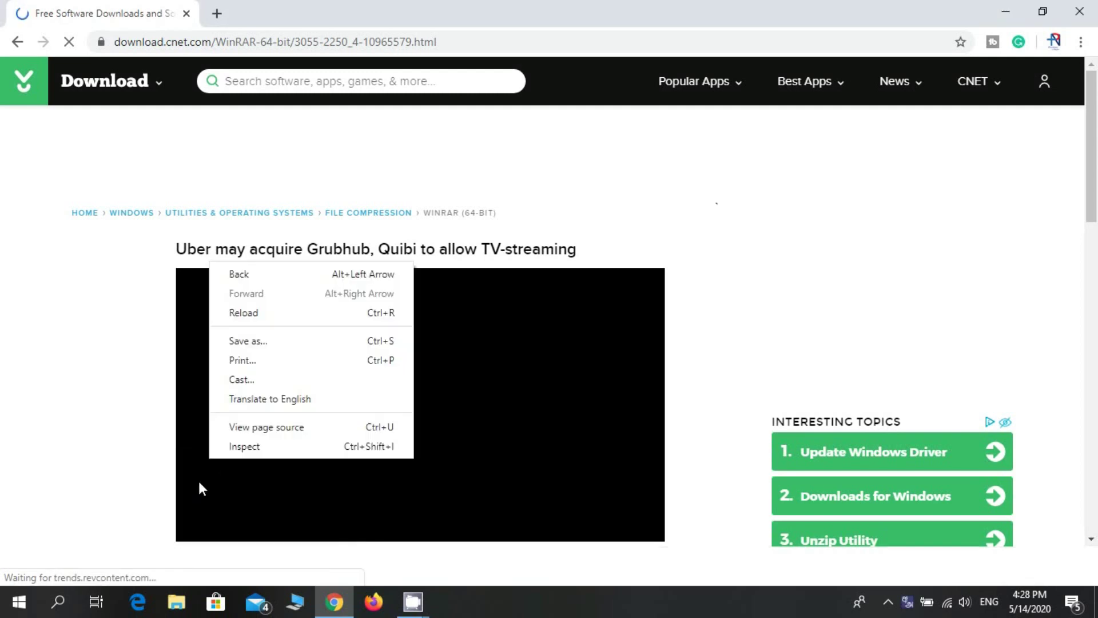
left_click(784, 265)
scroll(784, 265, "down", 15)
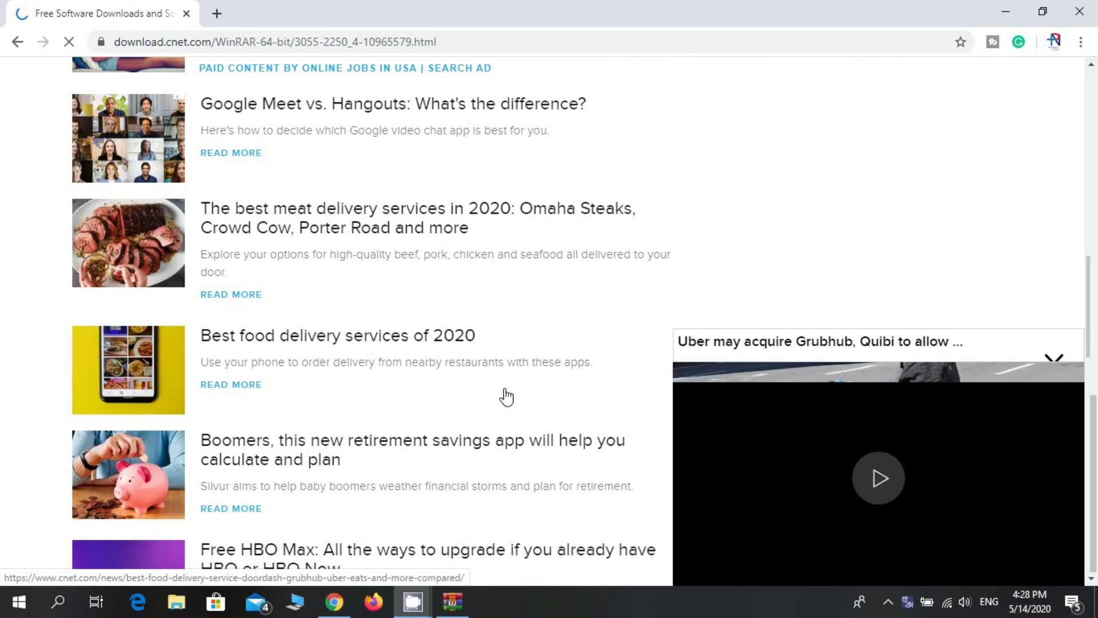
scroll(506, 396, "up", 20)
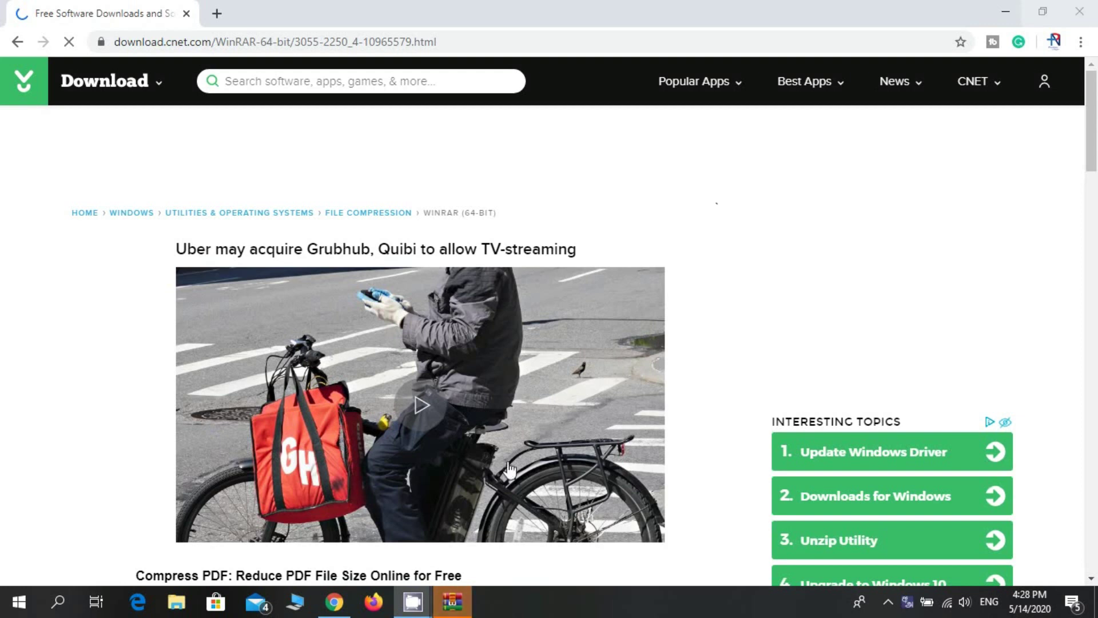
left_click(466, 596)
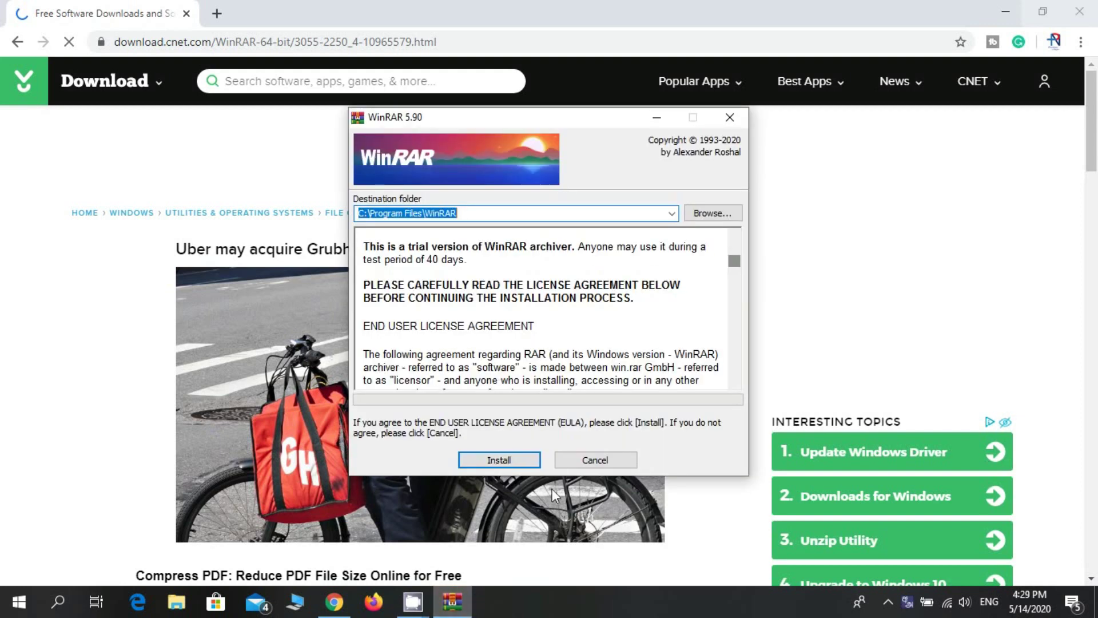
- Install WinRAR in C:\Program Files\WinRAR, accept the preset file associations and shell integration, and finish the setup
left_click(529, 456)
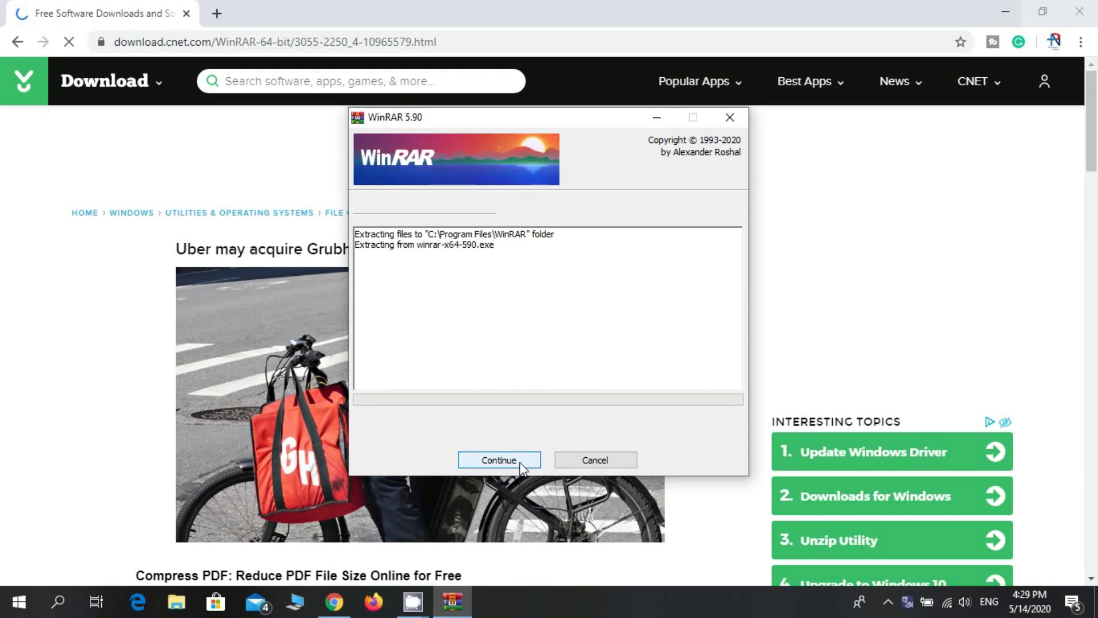
left_click(519, 461)
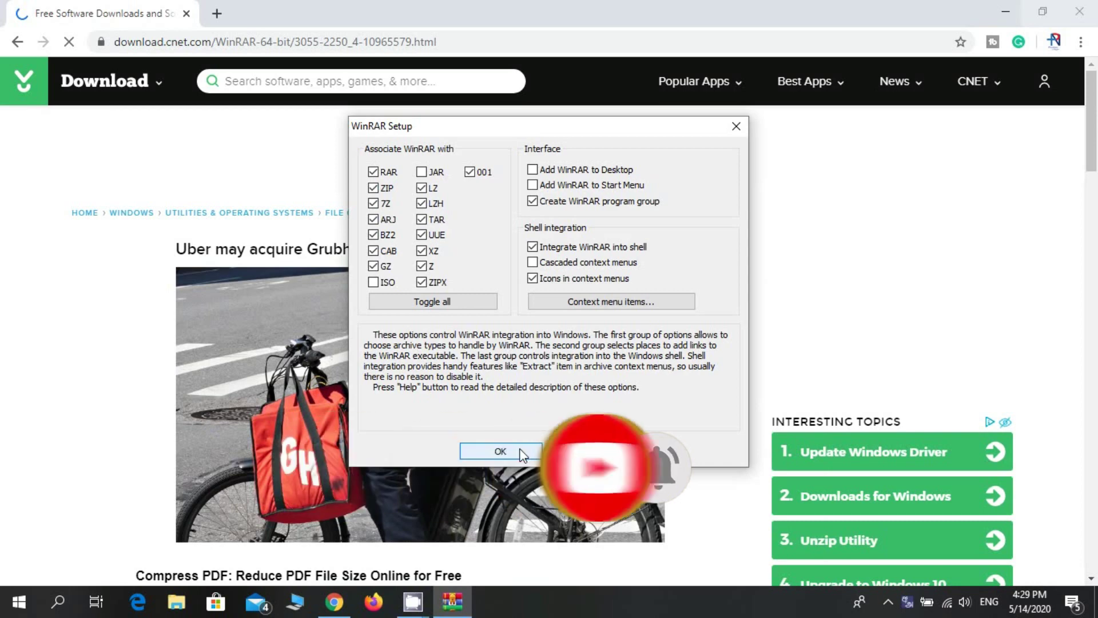
left_click(521, 452)
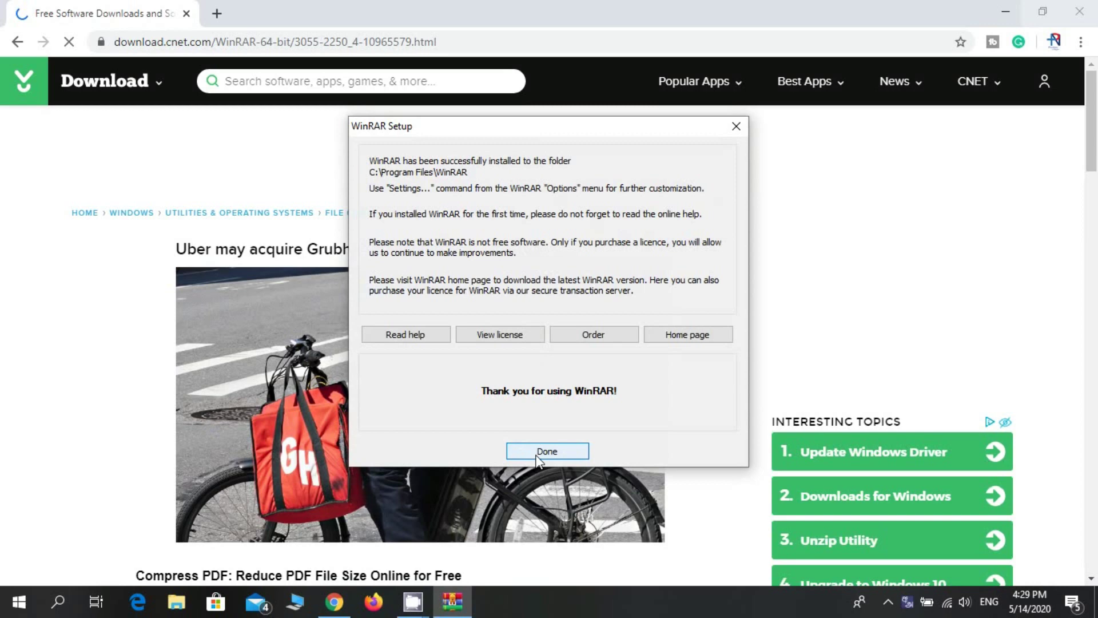
left_click(523, 452)
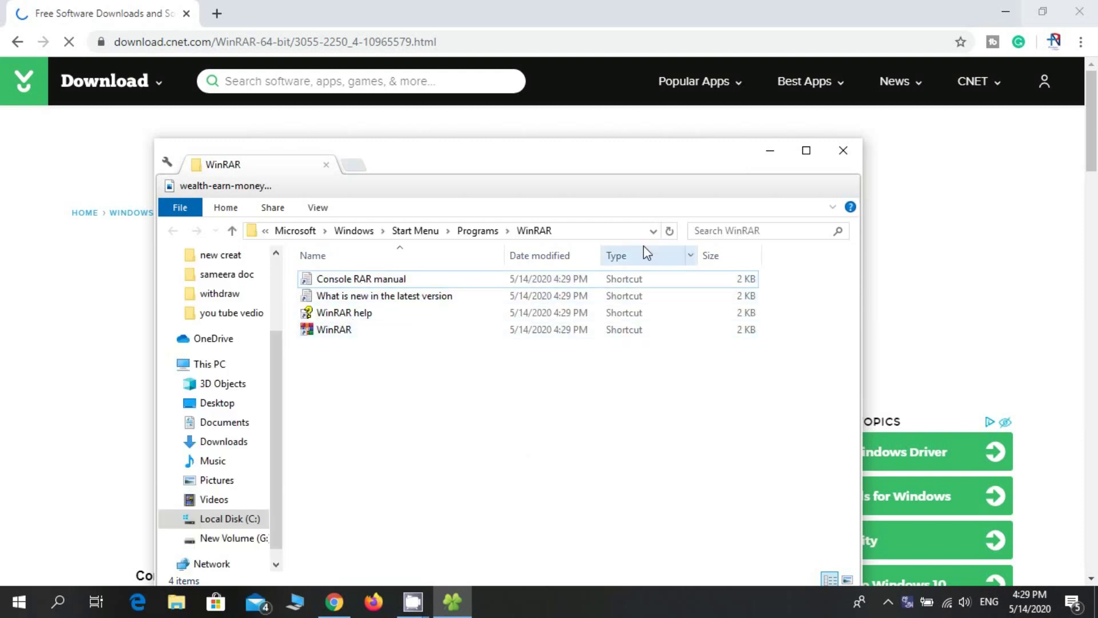
- Maximize the WinRAR program group folder, launch WinRAR from its shortcut, and dismiss the first-use purchase notification
left_click(807, 151)
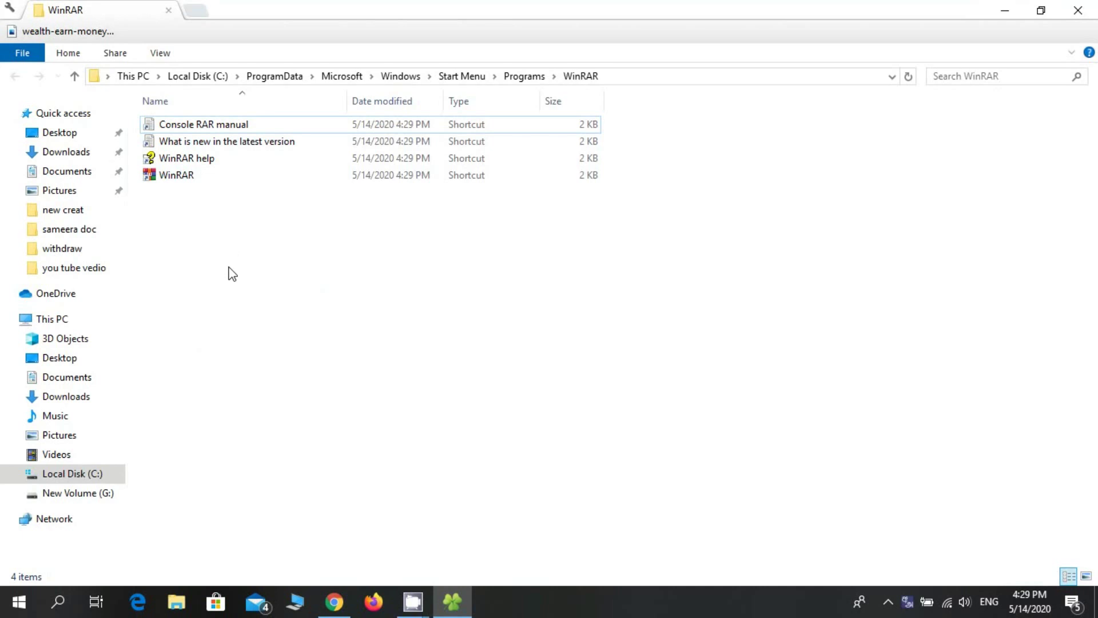
left_click(182, 176)
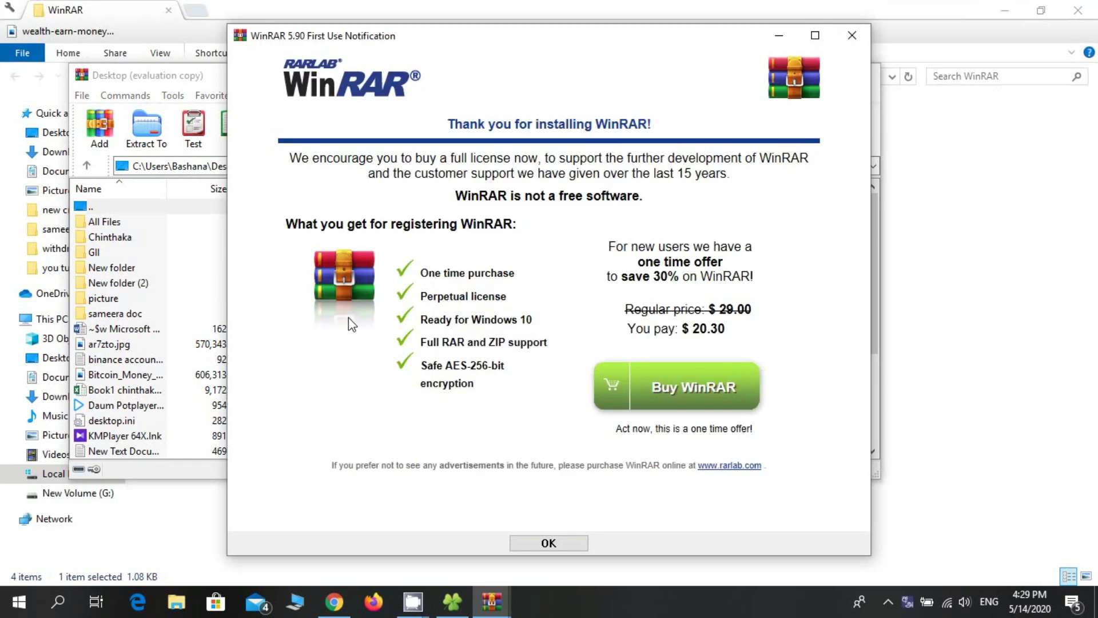
left_click(848, 37)
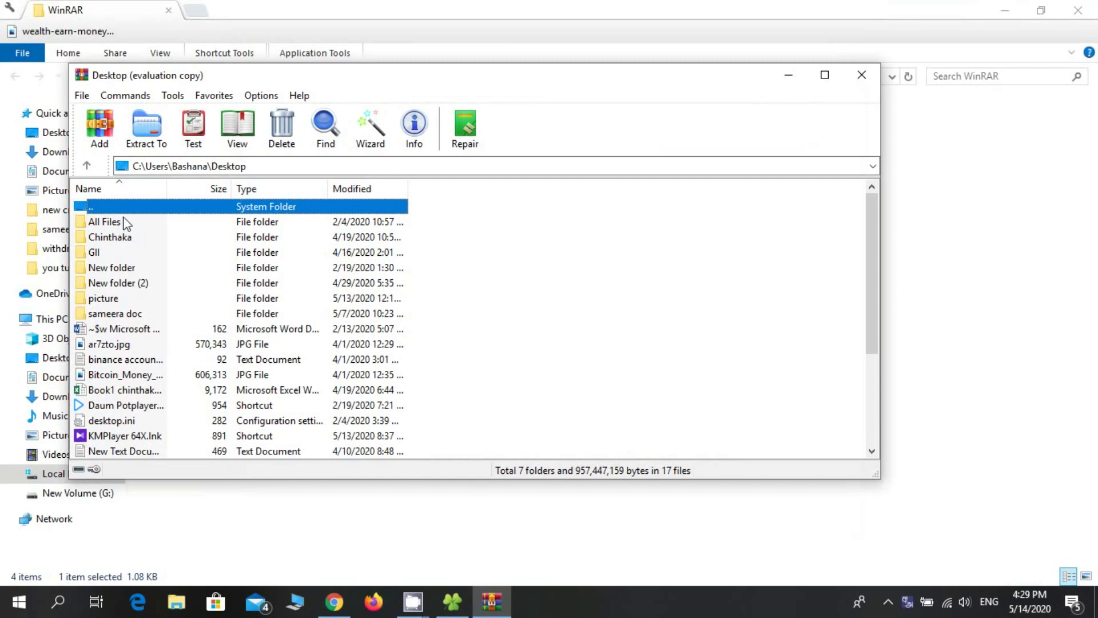
- Select the Desktop folder "New folder" and start adding it to a new archive
left_click(114, 252)
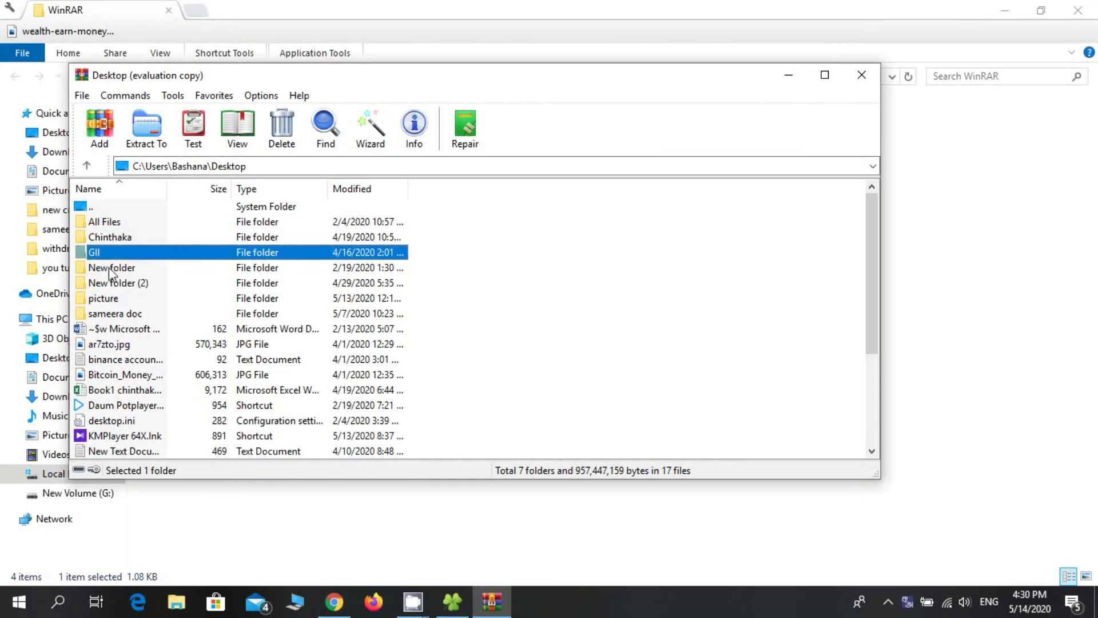
left_click(110, 267)
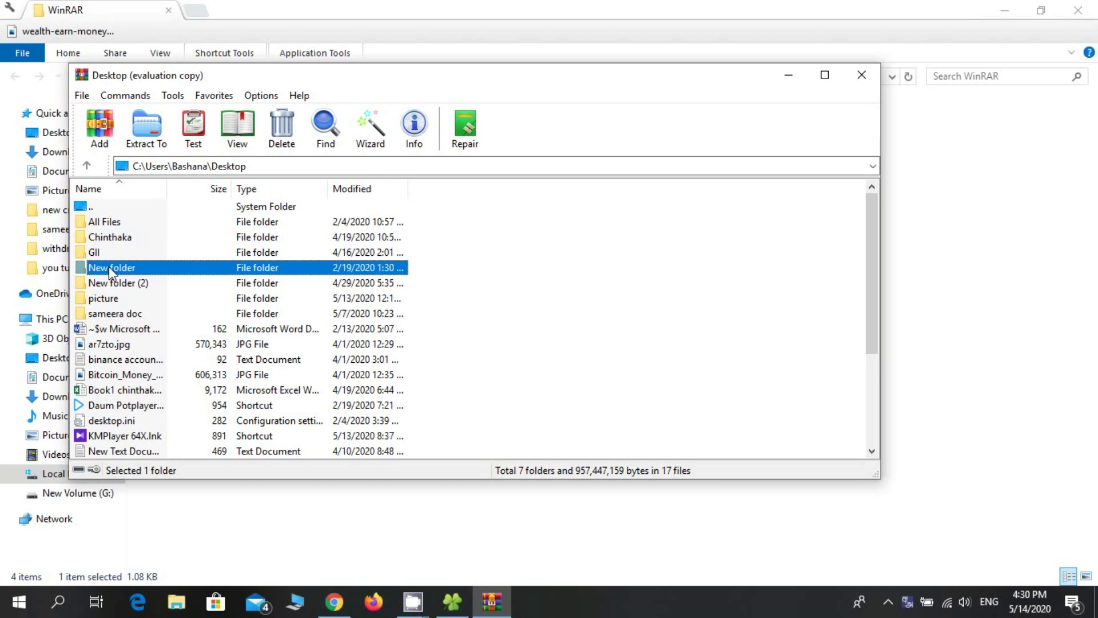
left_click(109, 266)
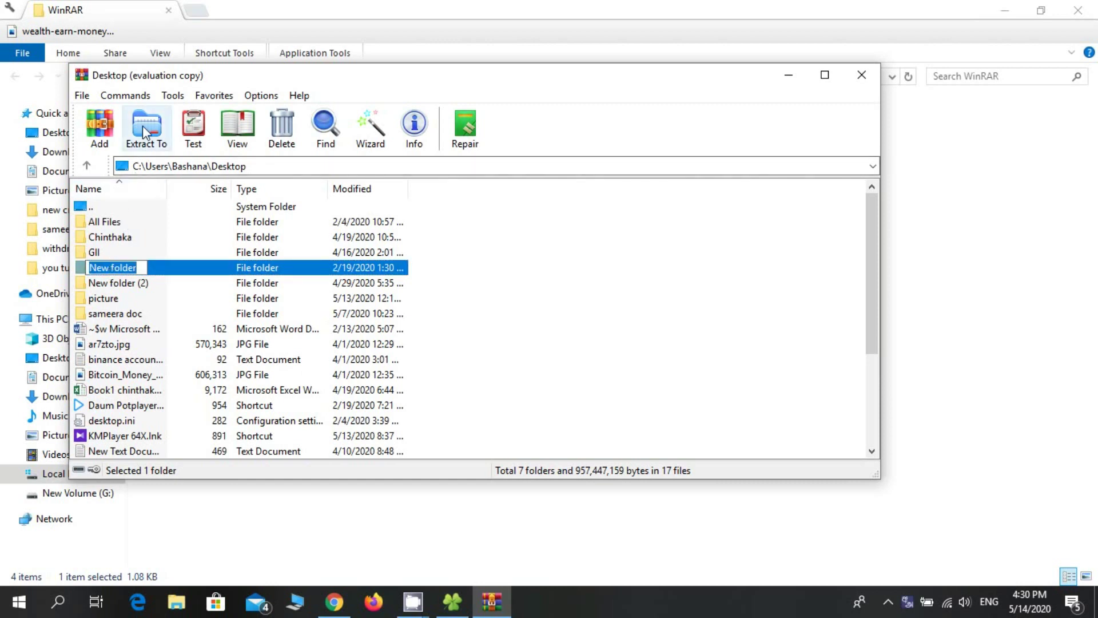
left_click(140, 285)
left_click(135, 274)
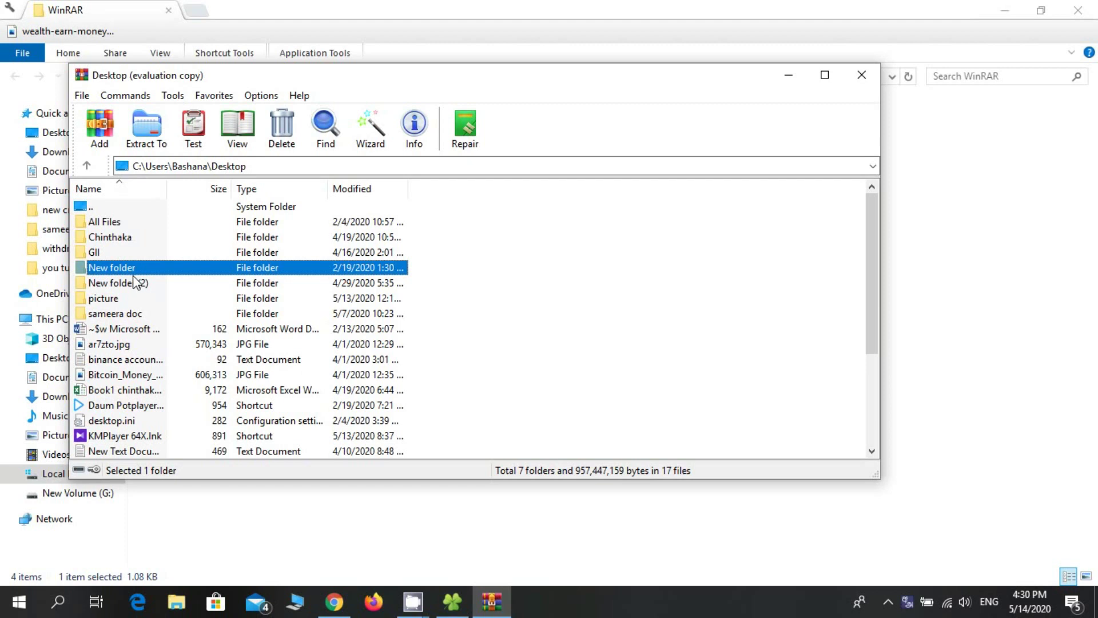
left_click(99, 125)
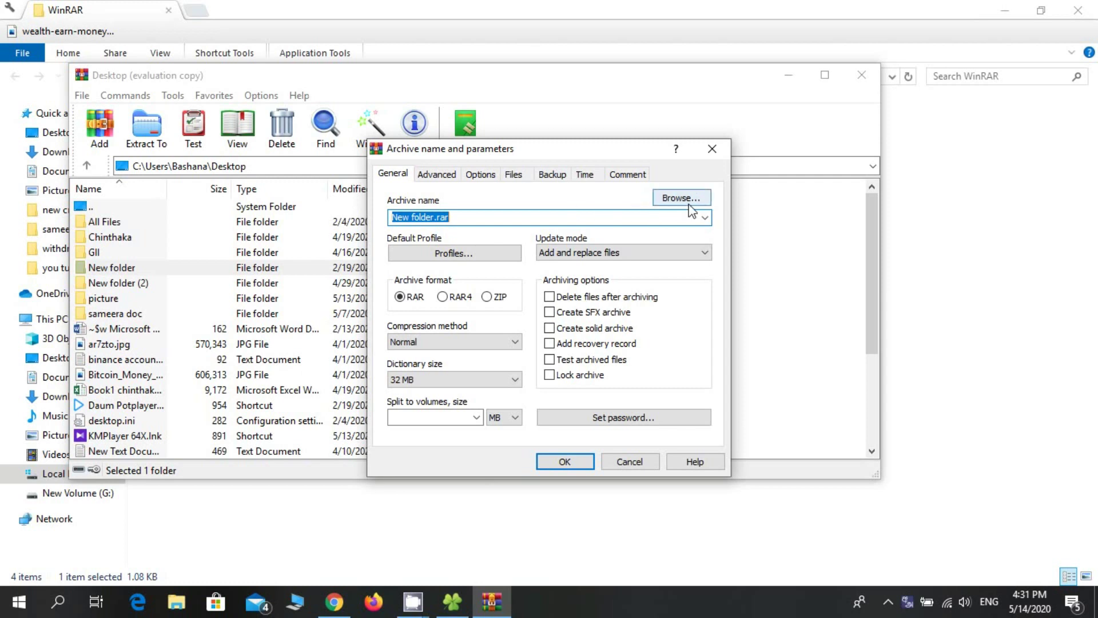
- Browse for the archive's save location on New Volume (G:) and create a folder named winrar there
left_click(691, 200)
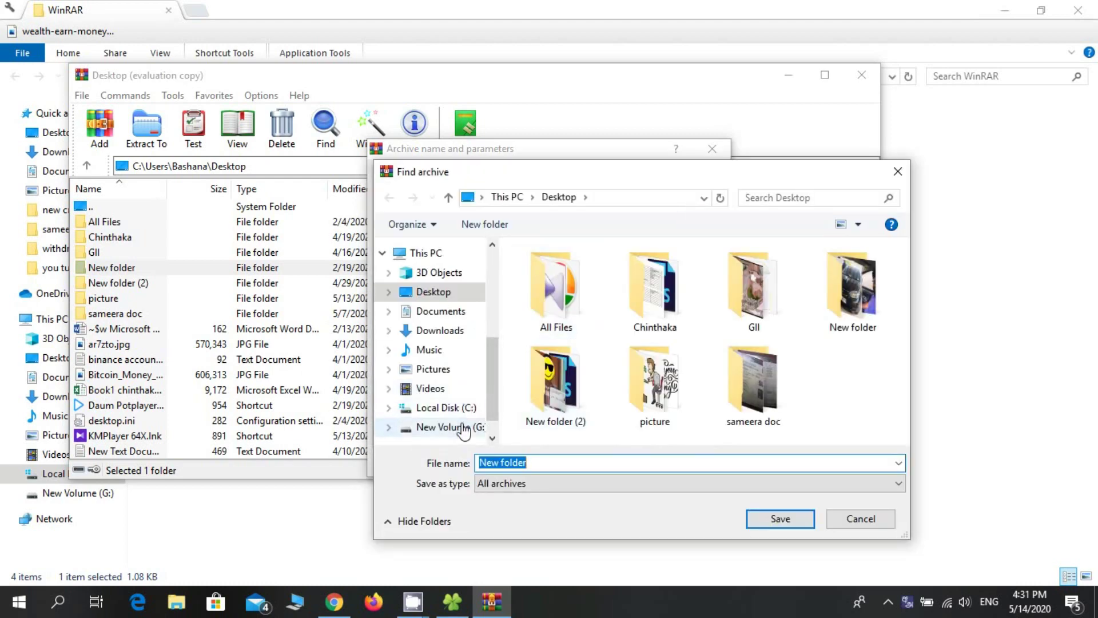
left_click(484, 428)
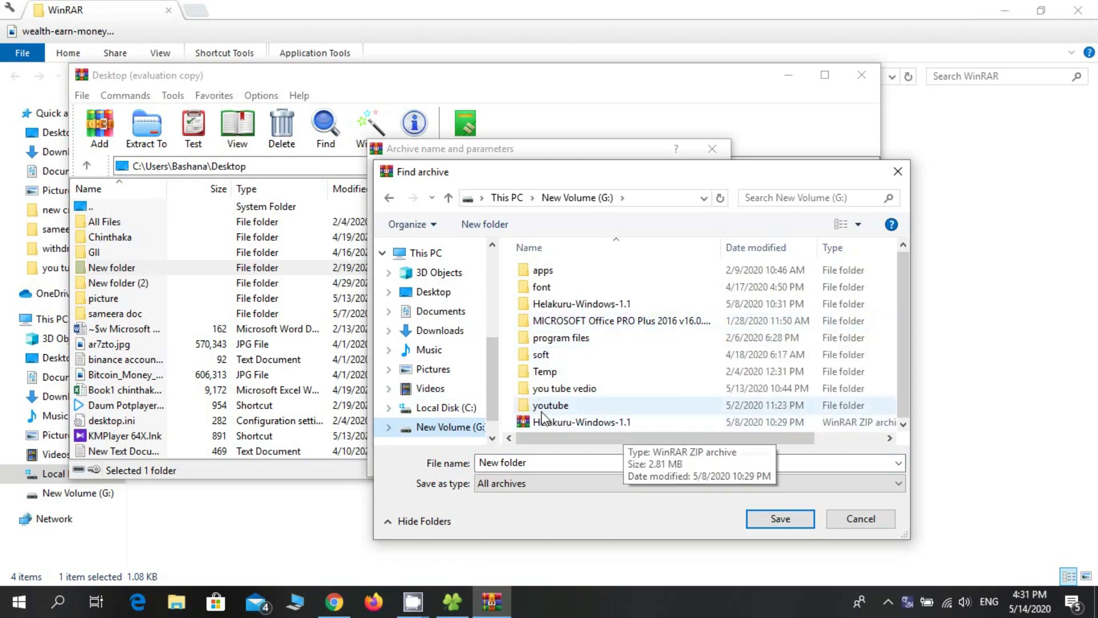
right_click(699, 255)
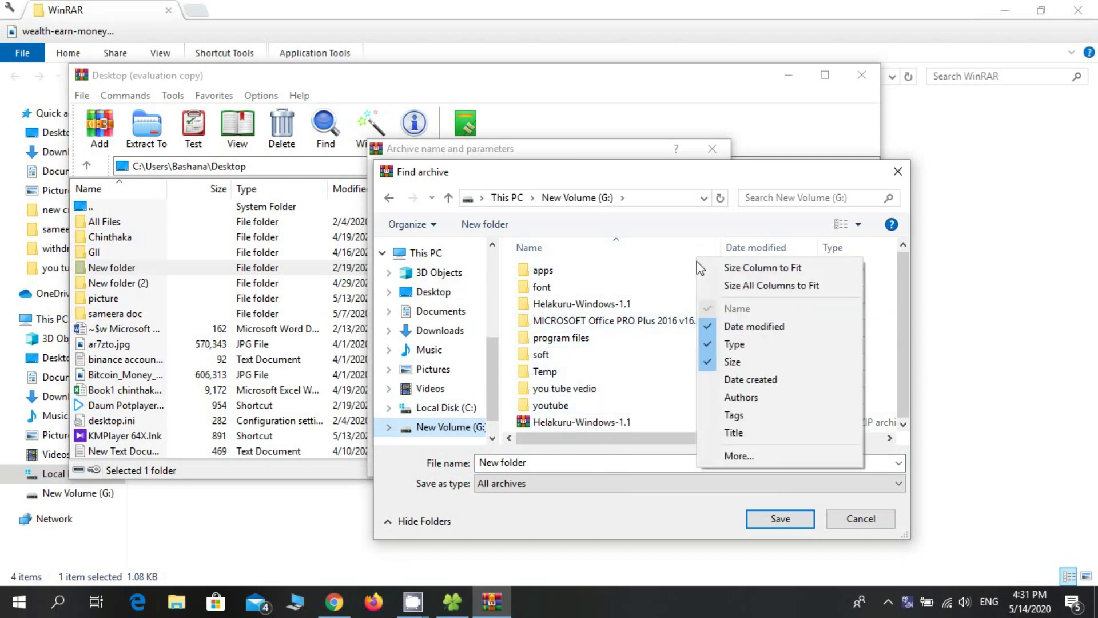
left_click(689, 266)
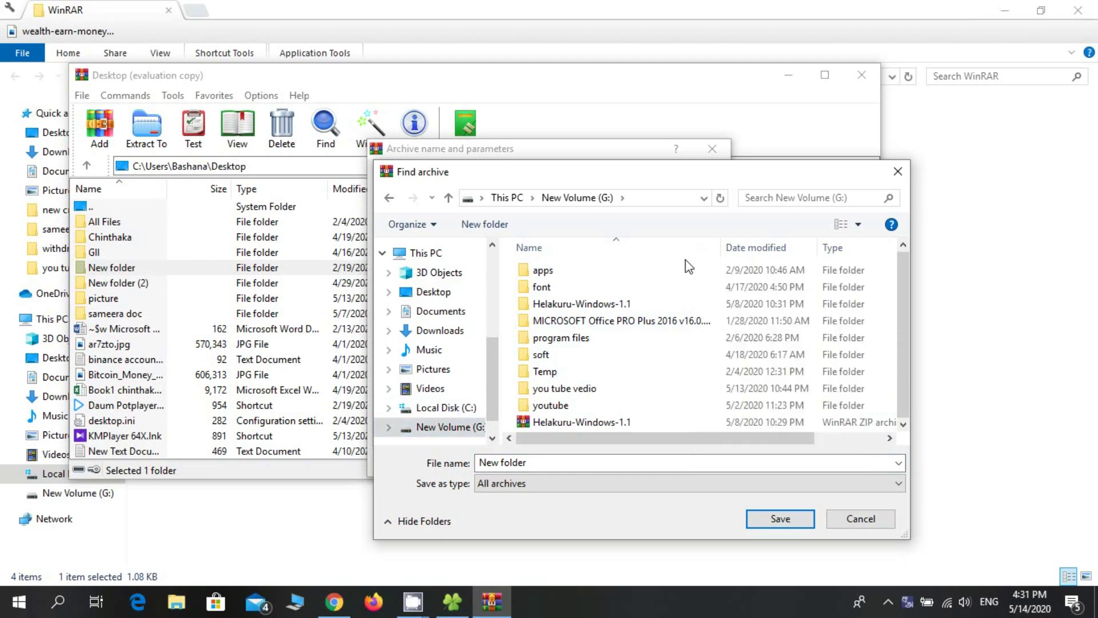
right_click(689, 265)
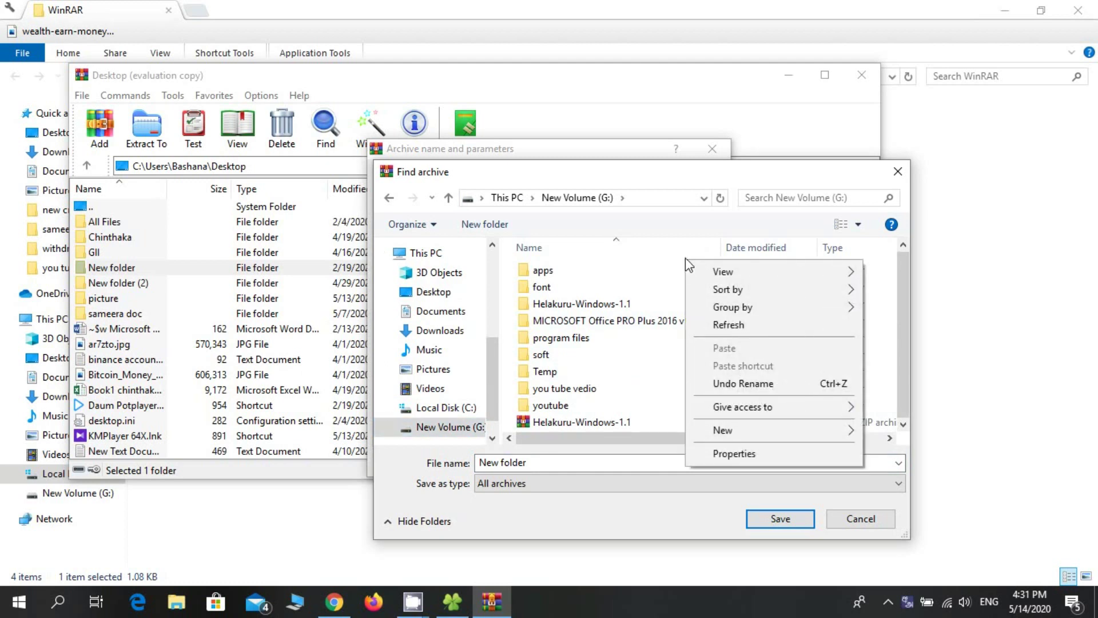
left_click(758, 437)
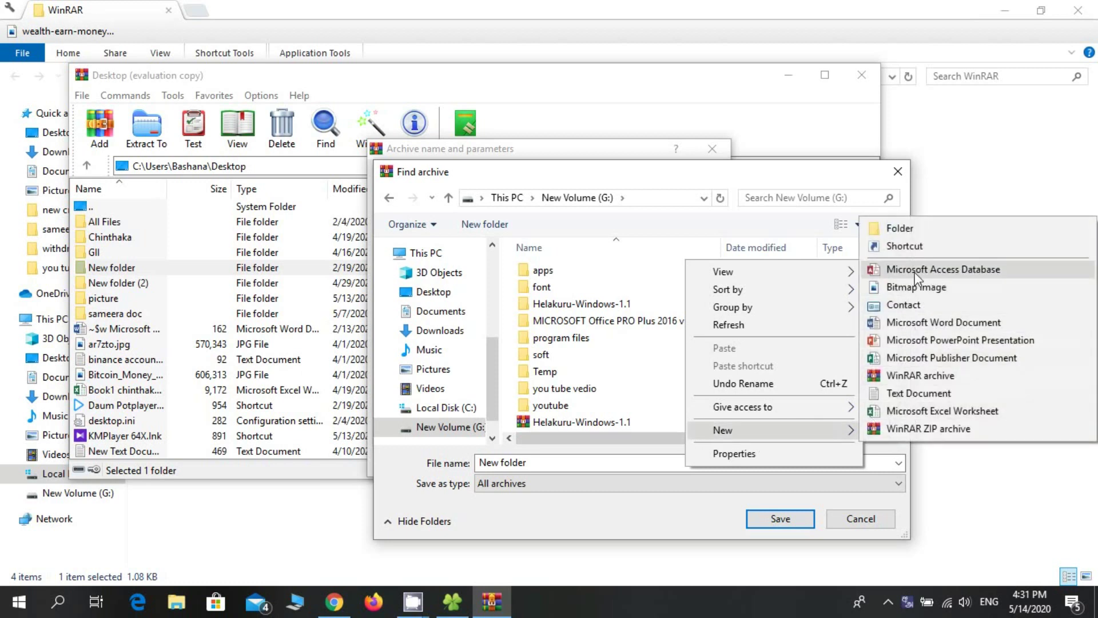
left_click(900, 228)
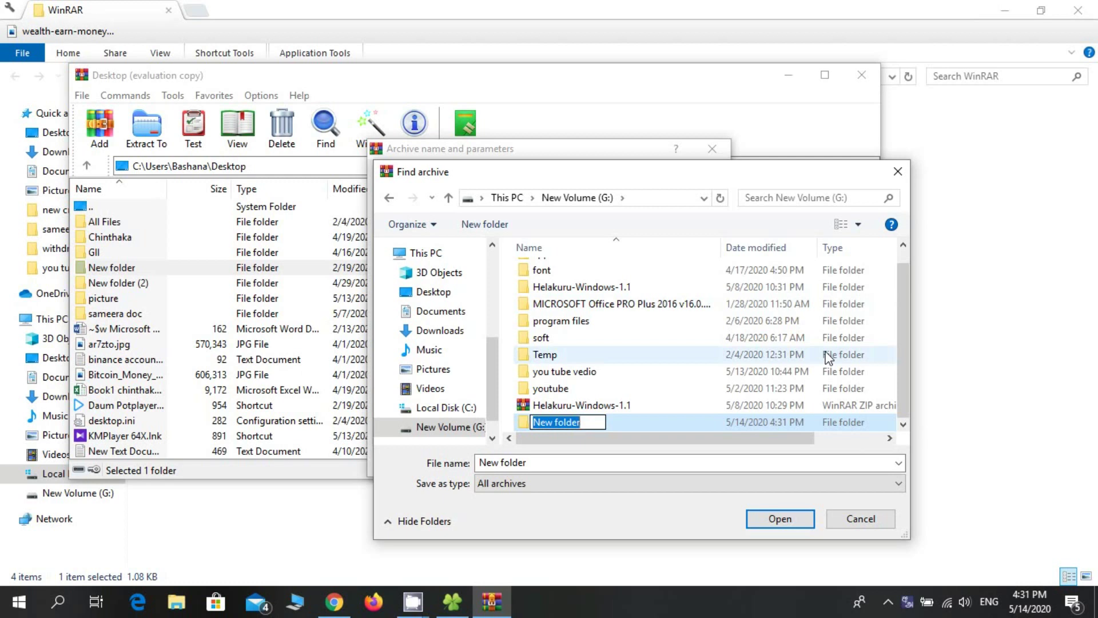
type("win")
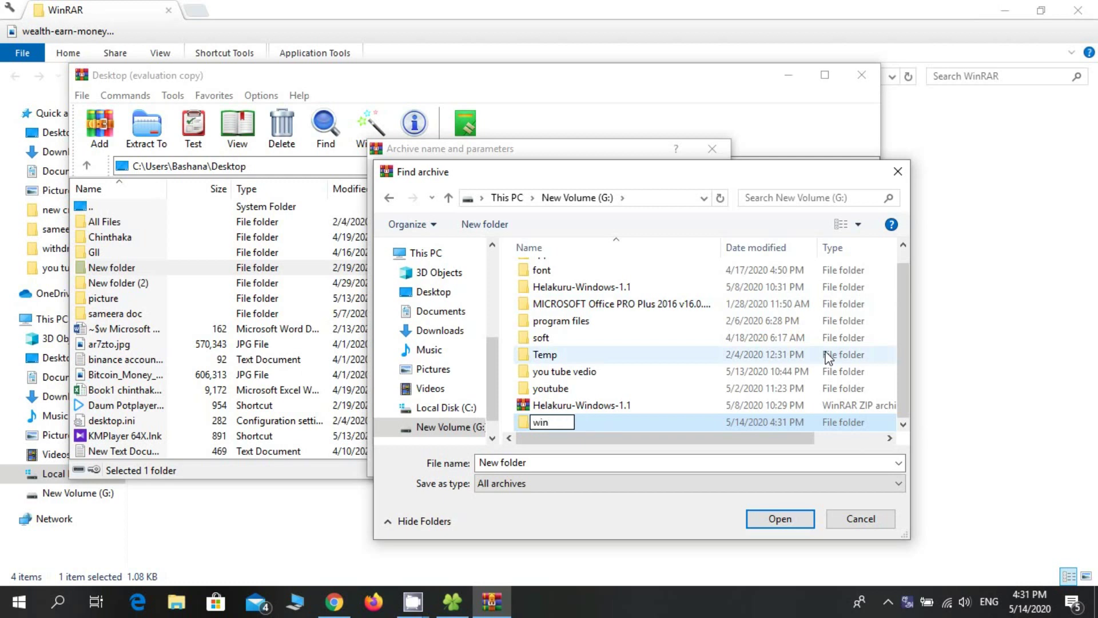
type("rar")
key("Return")
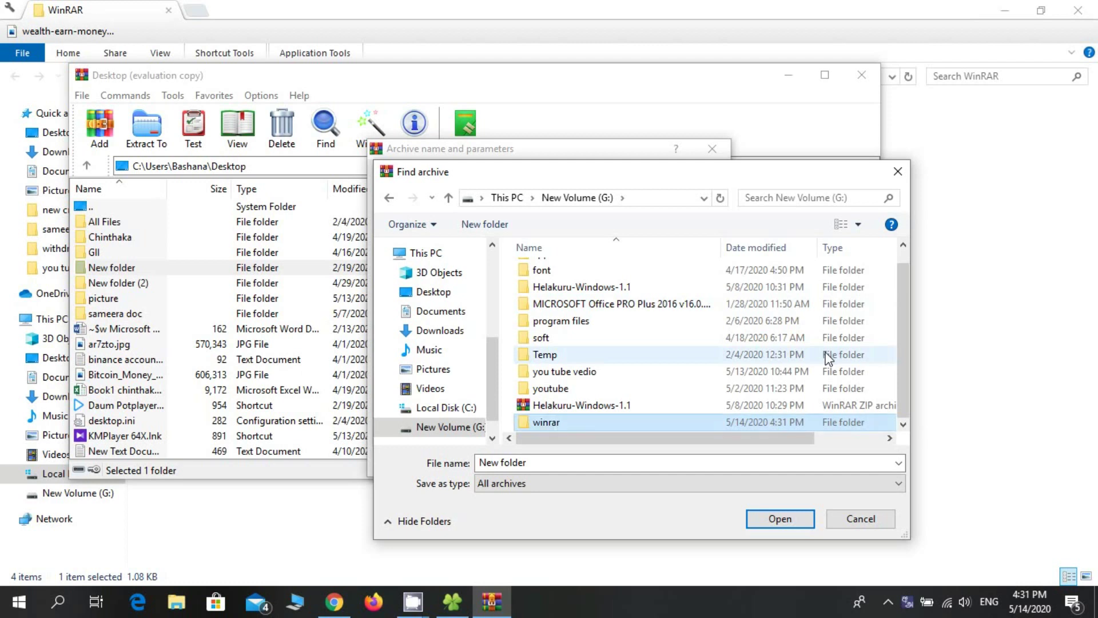
- Set the winrar folder as the archive's destination and create the RAR archive "New folder.rar" with the default parameters
left_click(561, 422)
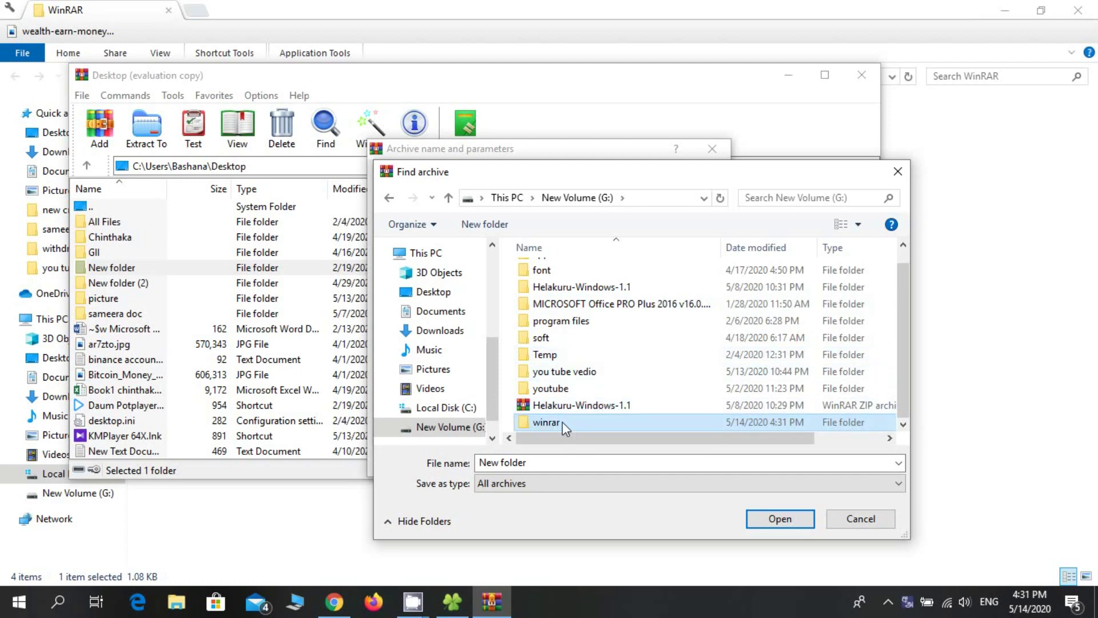
left_click(610, 451)
double_click(609, 424)
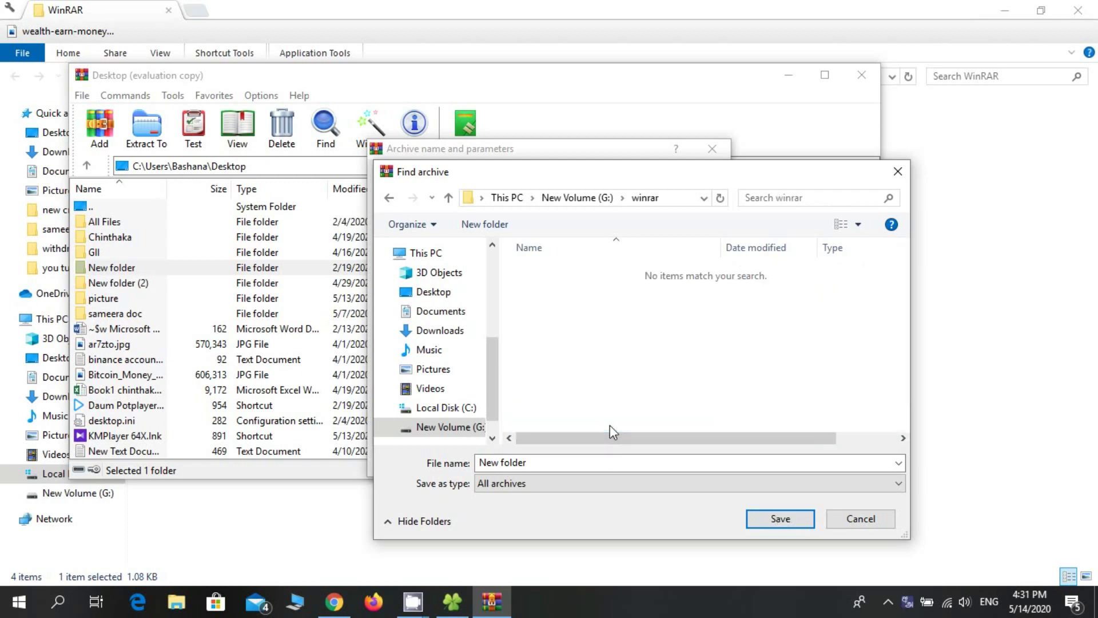
left_click(800, 523)
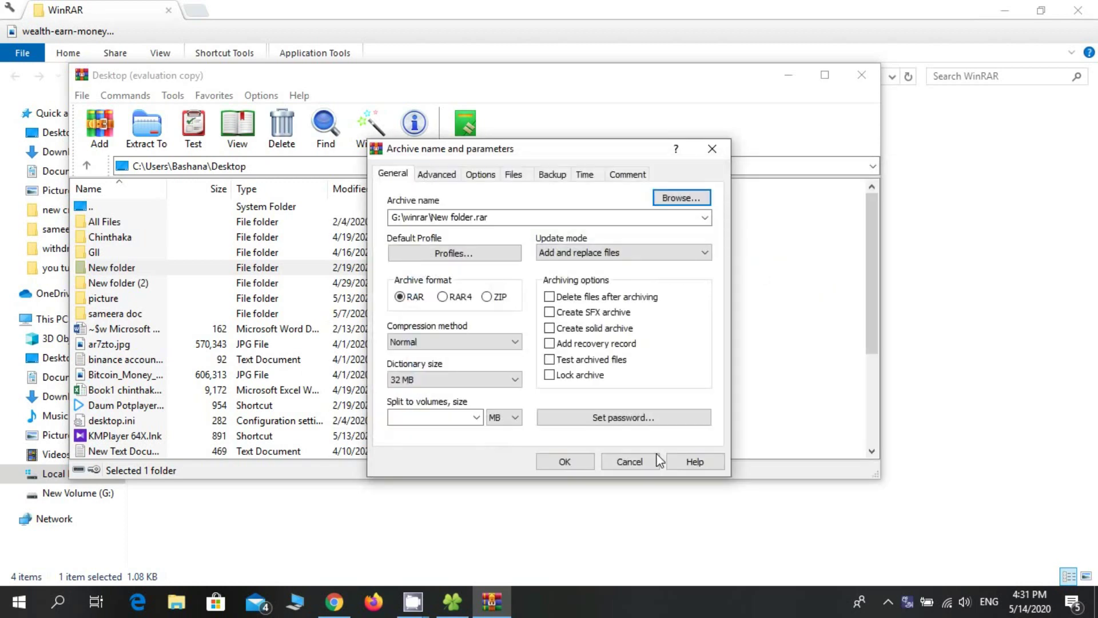
left_click(567, 462)
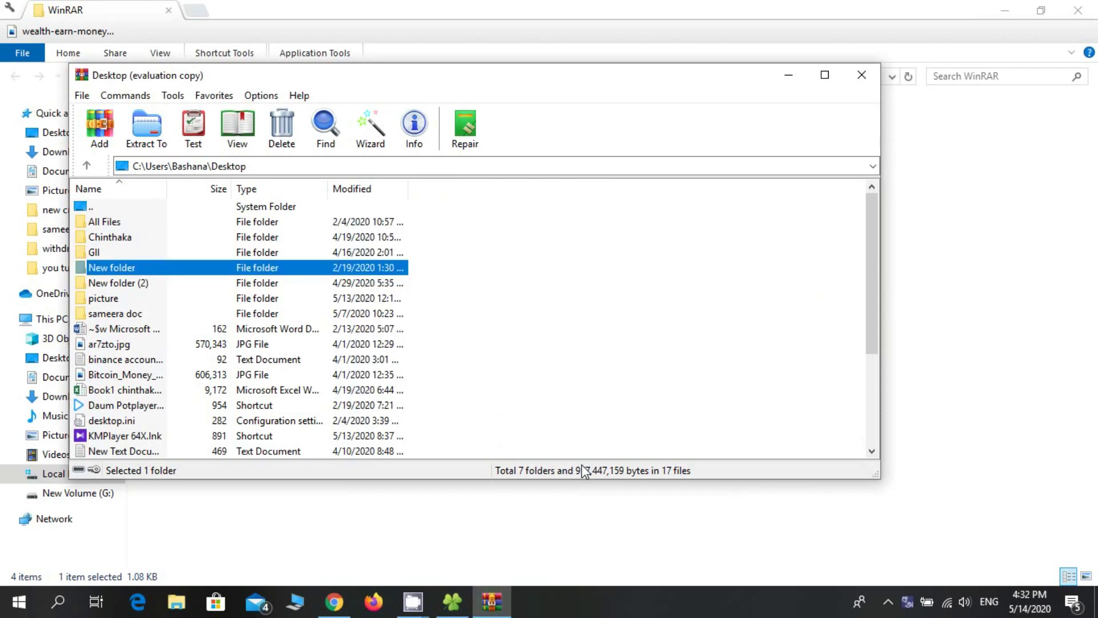
- Close WinRAR, browse to the winrar folder on New Volume (G:) in a new File Explorer tab, and open the "New folder" archive
left_click(861, 76)
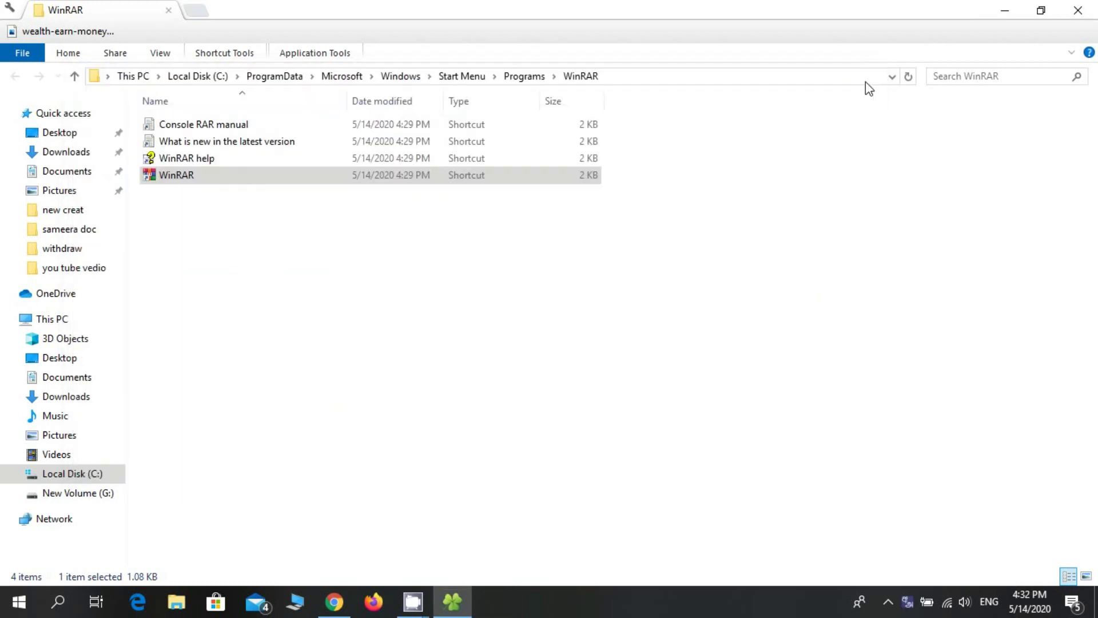
left_click(191, 12)
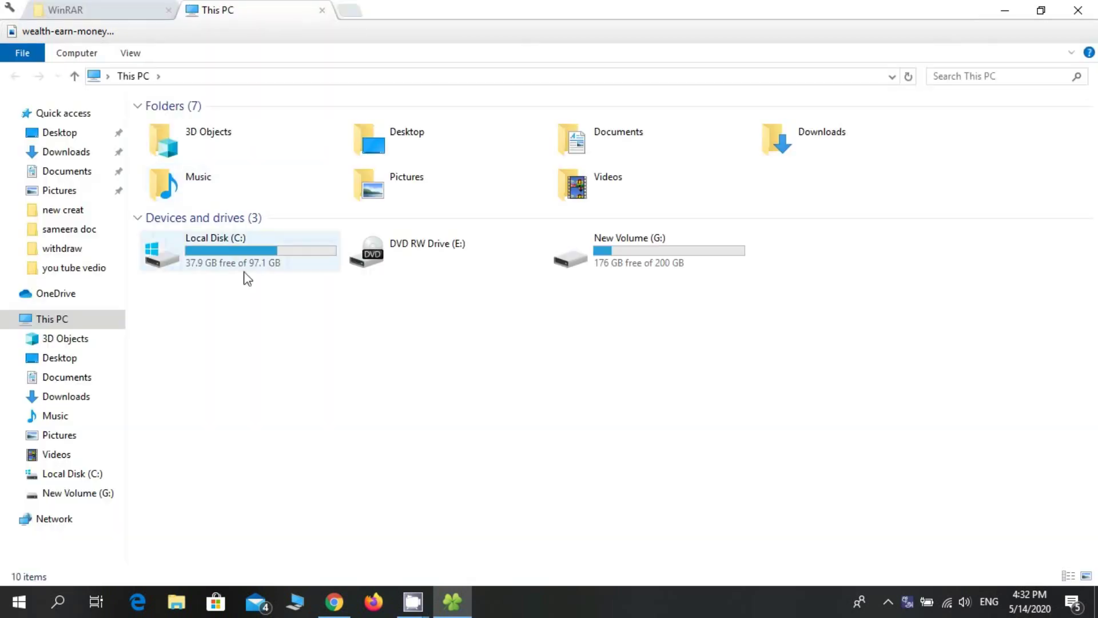
double_click(596, 254)
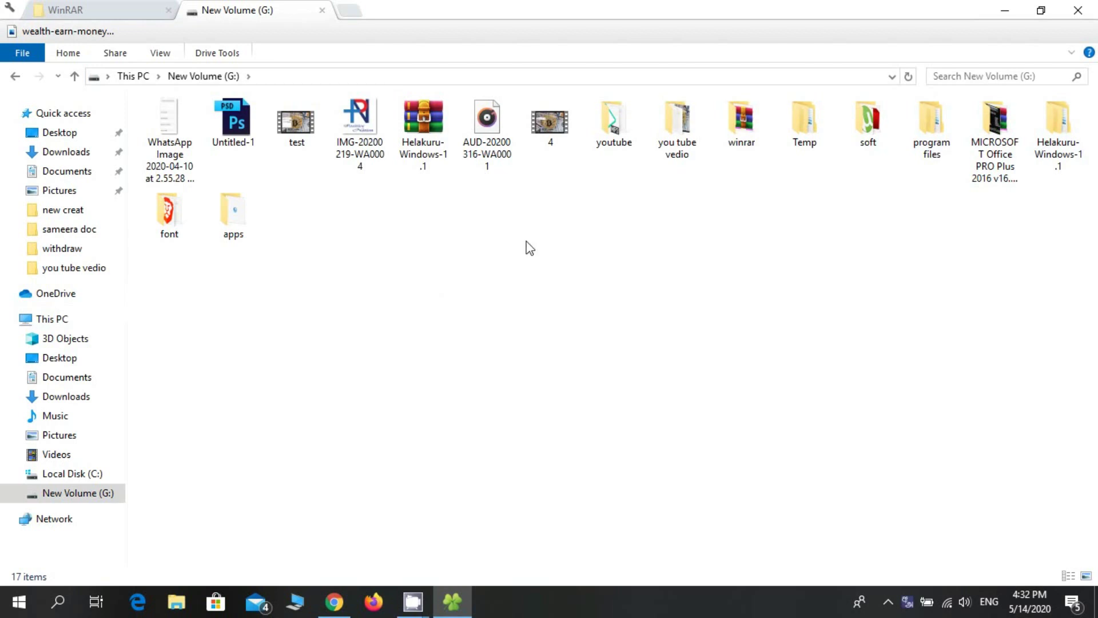
double_click(737, 129)
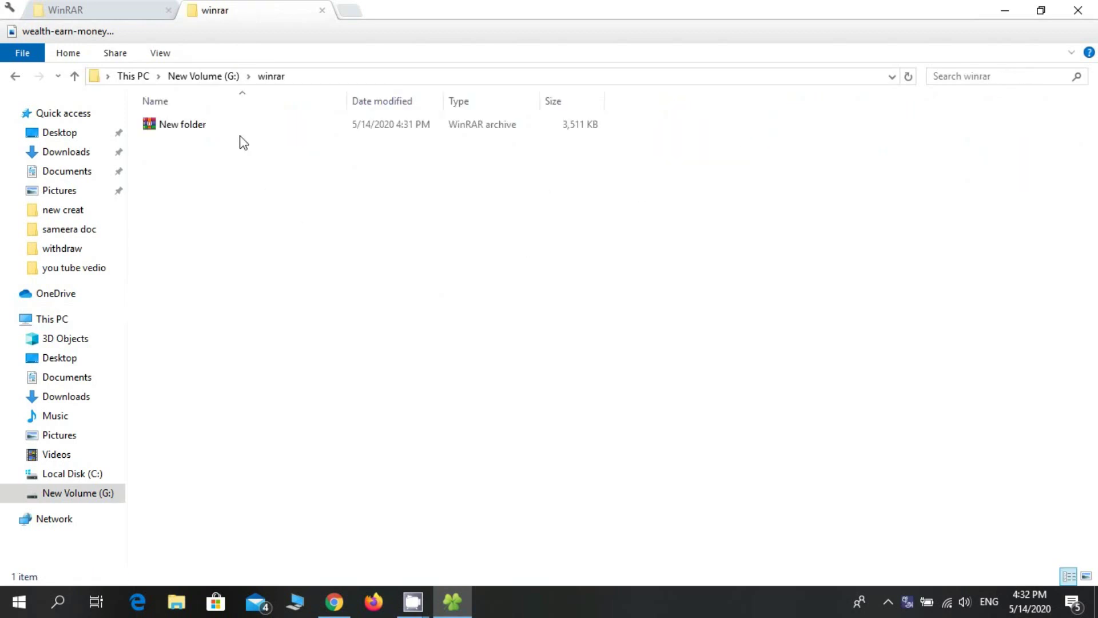
double_click(189, 128)
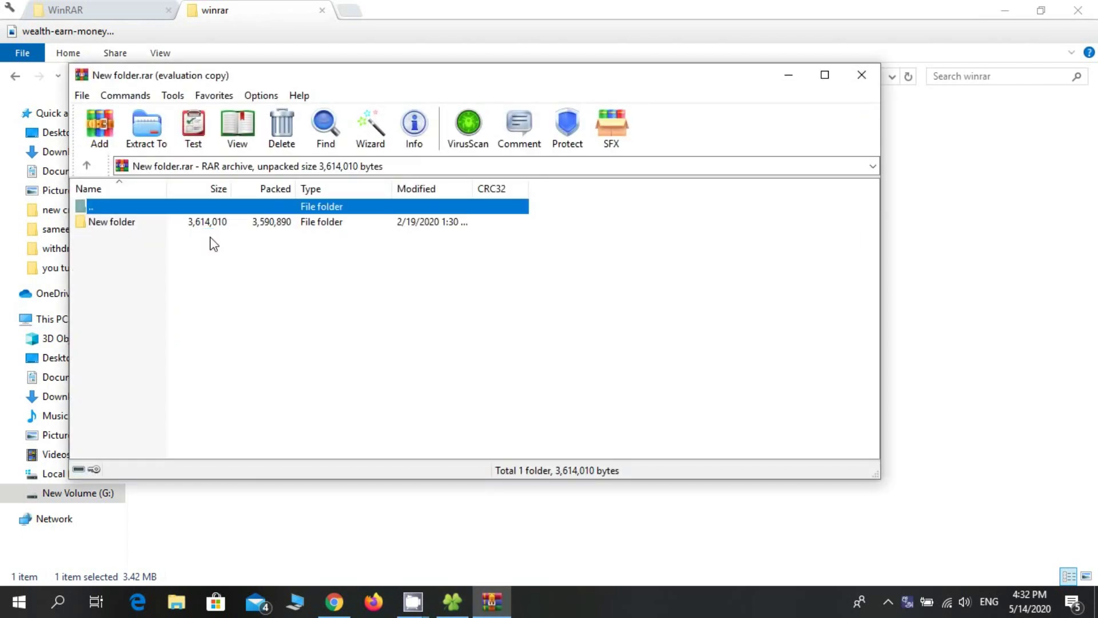
- Extract "New folder" from the archive to G:\winrar\New folder with the default extraction options, and close the archive window
left_click(107, 226)
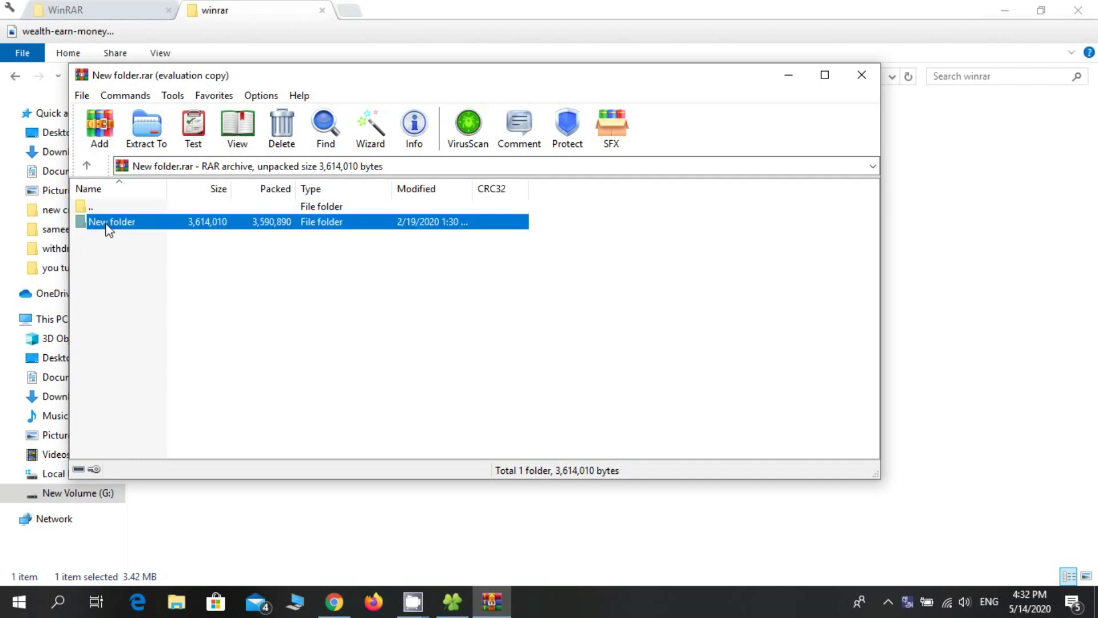
left_click(149, 125)
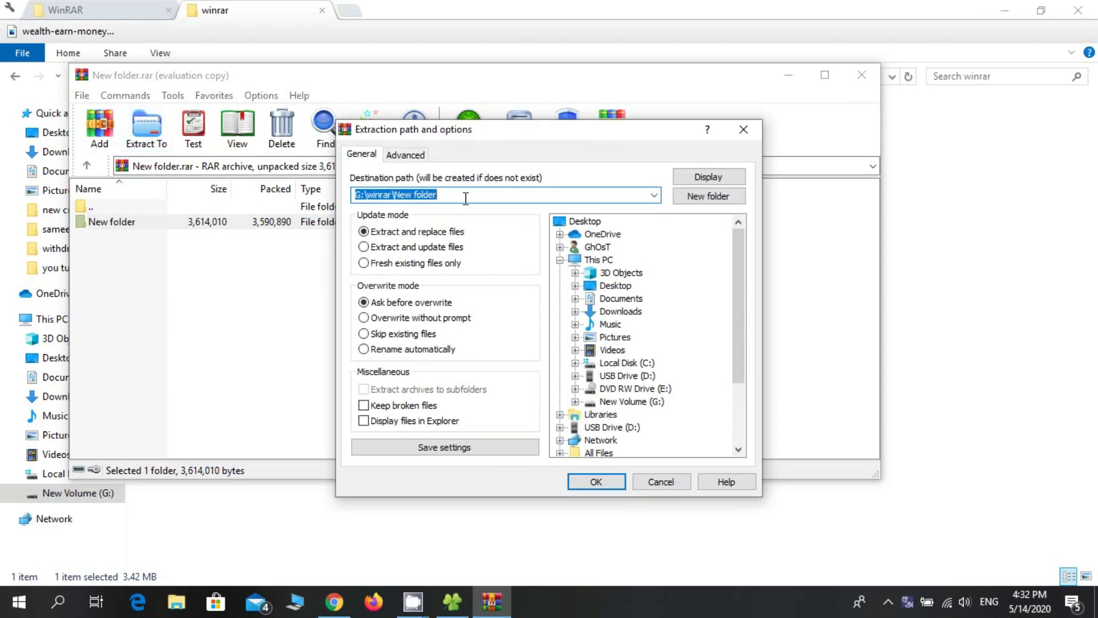
left_click(606, 481)
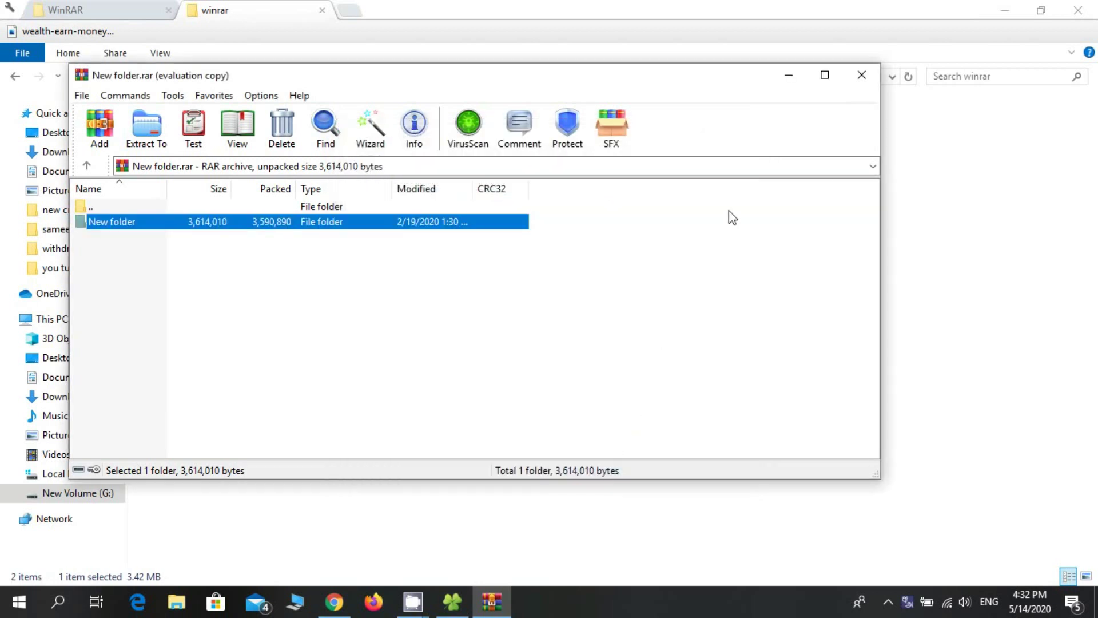
left_click(862, 77)
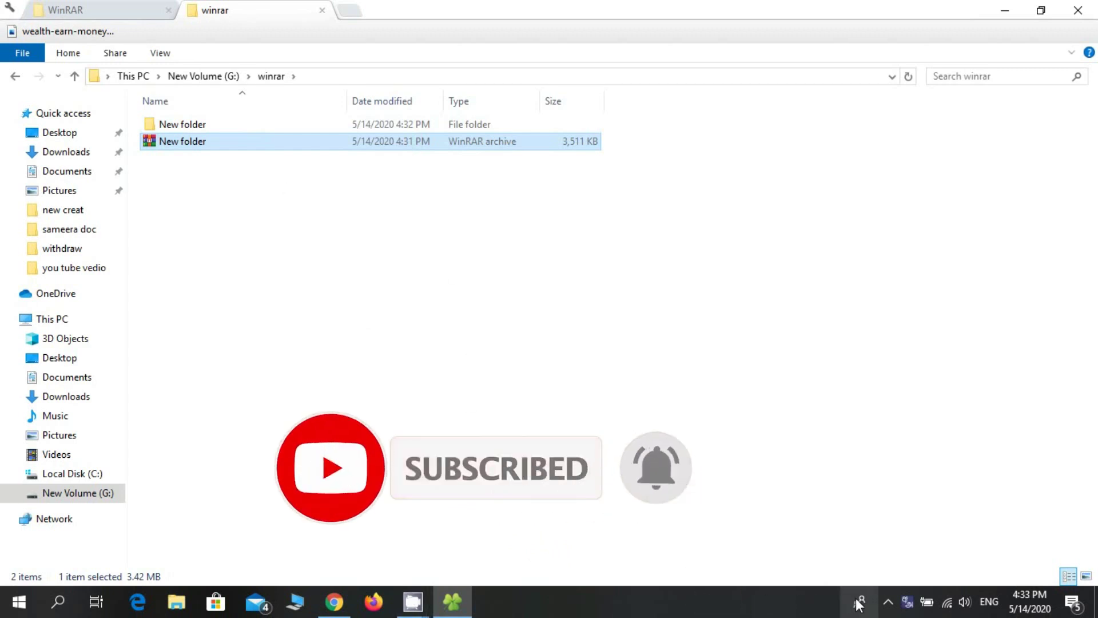
left_click(888, 601)
right_click(919, 536)
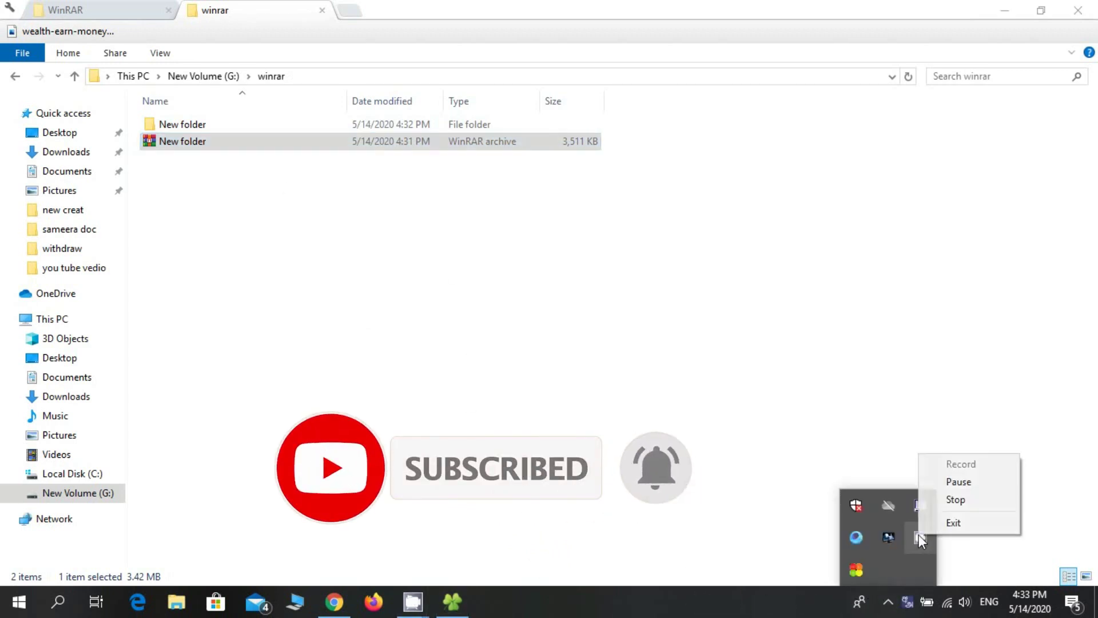
left_click(938, 503)
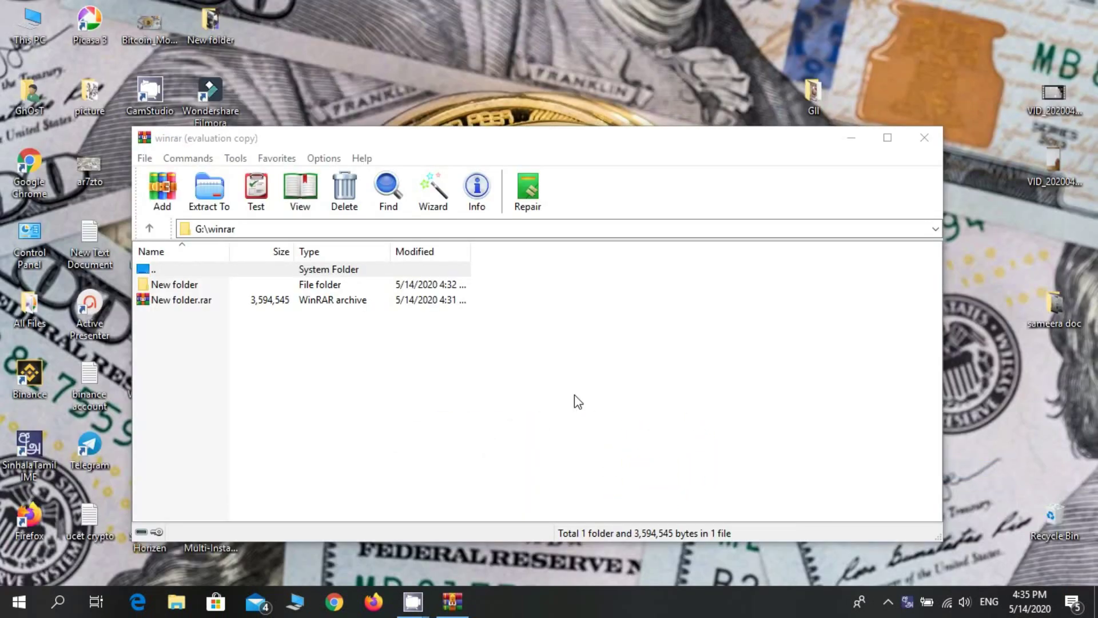
left_click(145, 157)
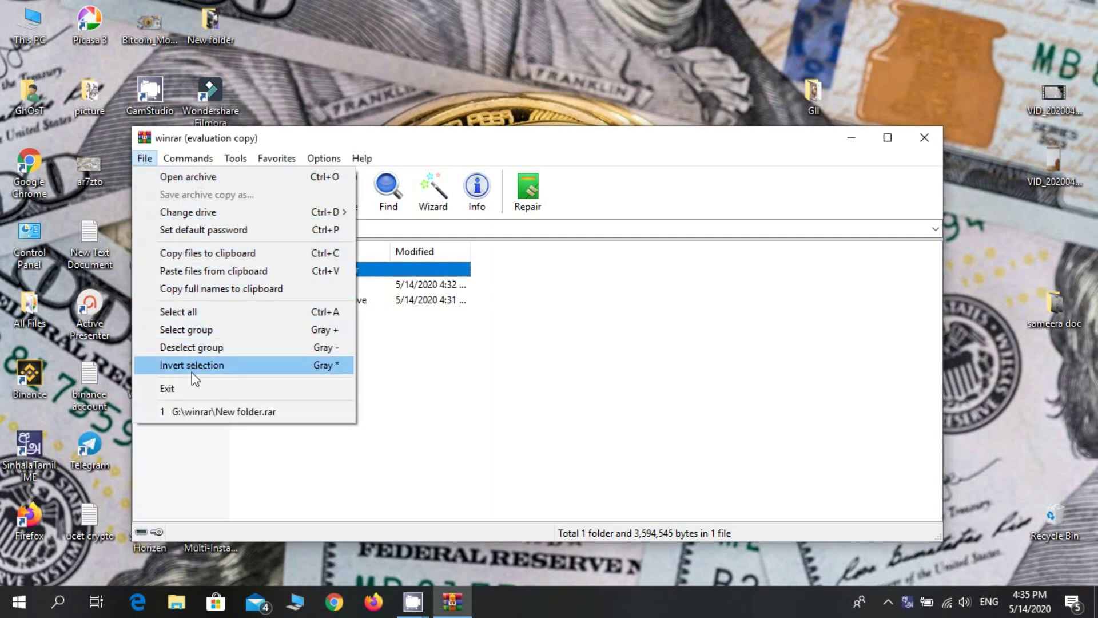
left_click(192, 389)
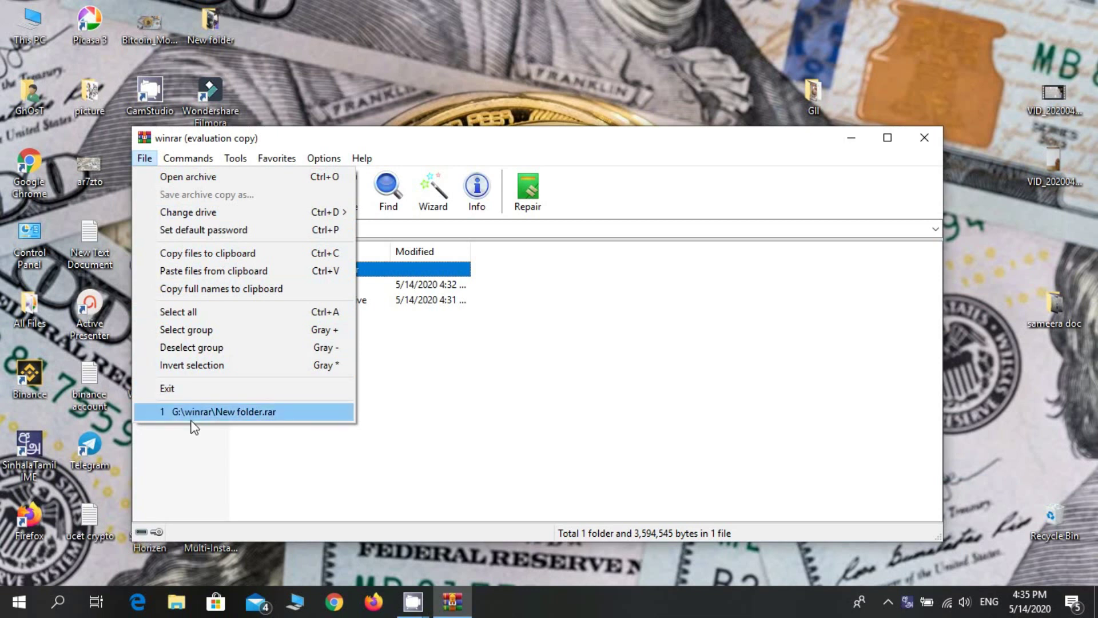
mouse_move(189, 163)
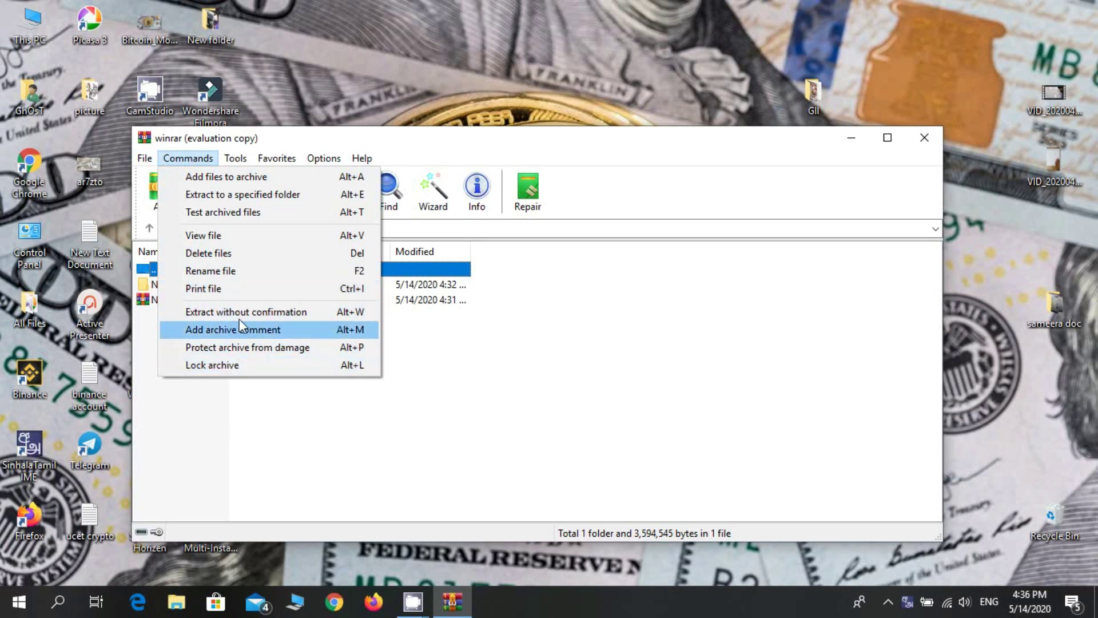
mouse_move(248, 165)
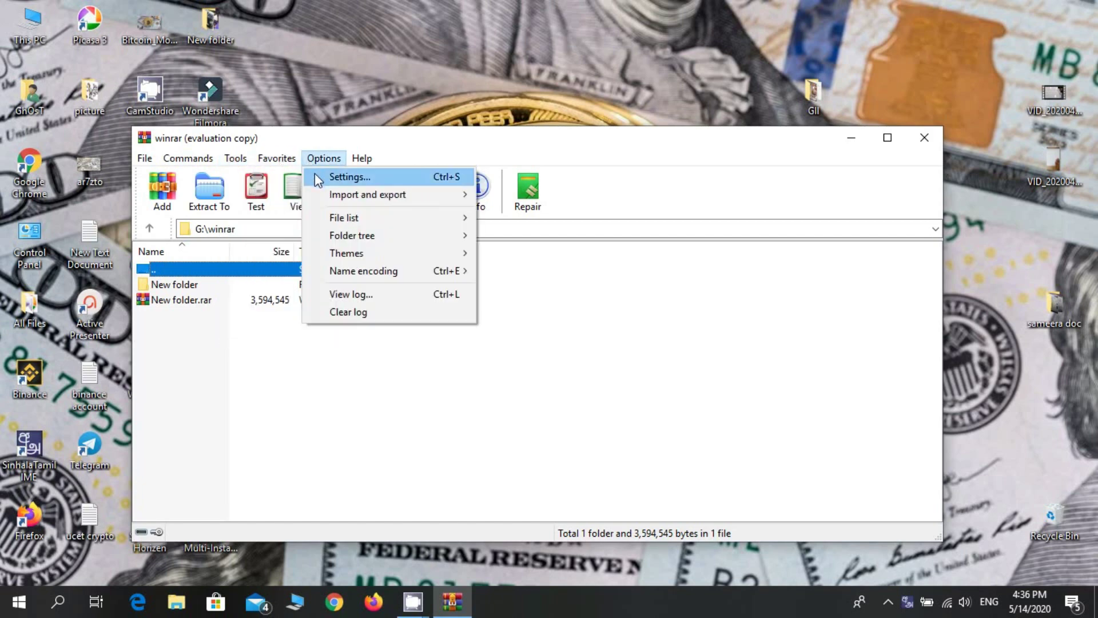
- Examine WinRAR's Compression, Paths, File list, Viewer, Security and Integration settings, and cancel out of the dialog
left_click(339, 186)
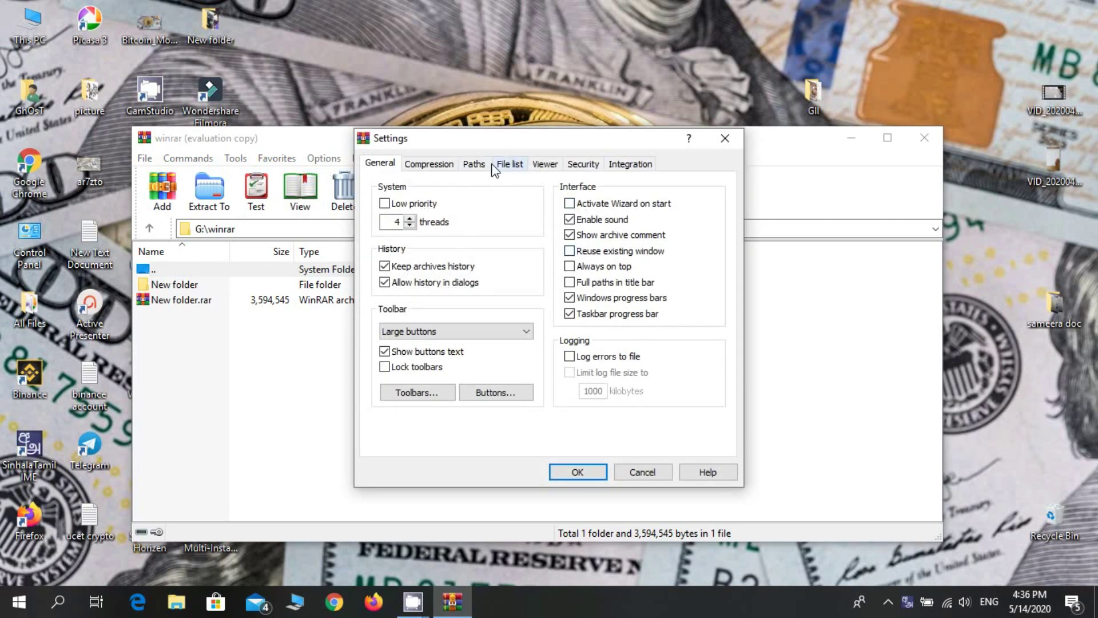
left_click(444, 165)
left_click(472, 165)
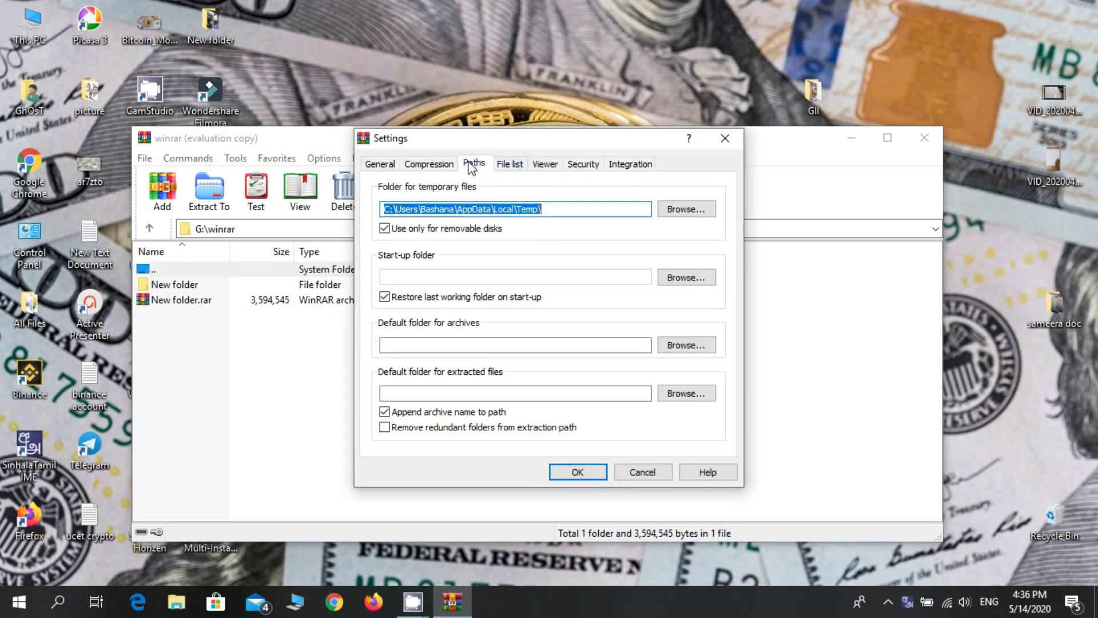
left_click(508, 165)
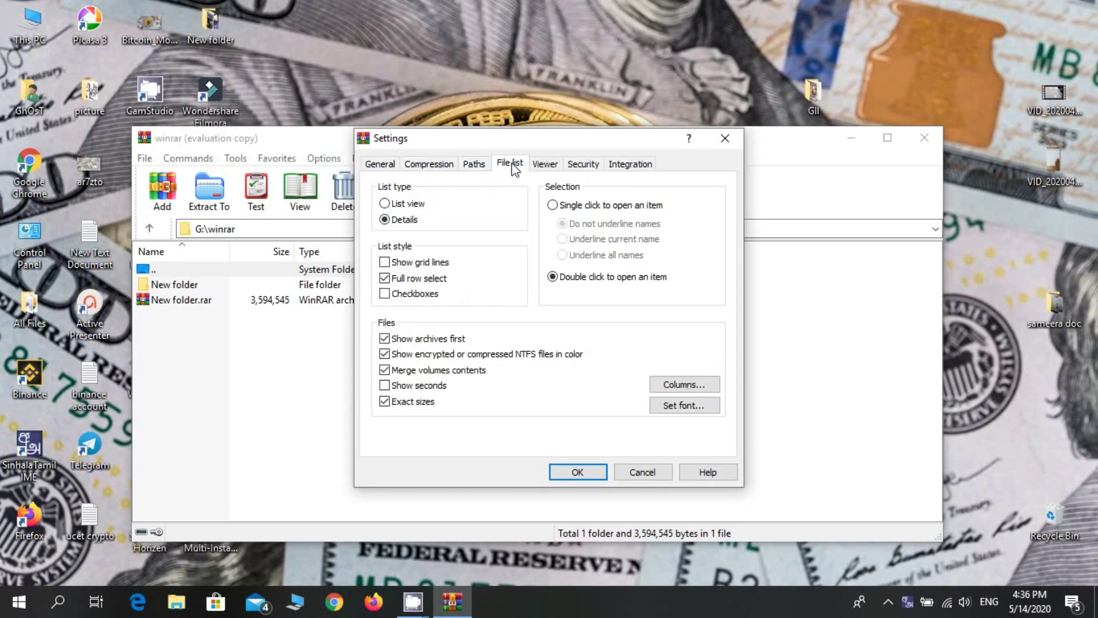
left_click(544, 166)
left_click(581, 166)
left_click(632, 165)
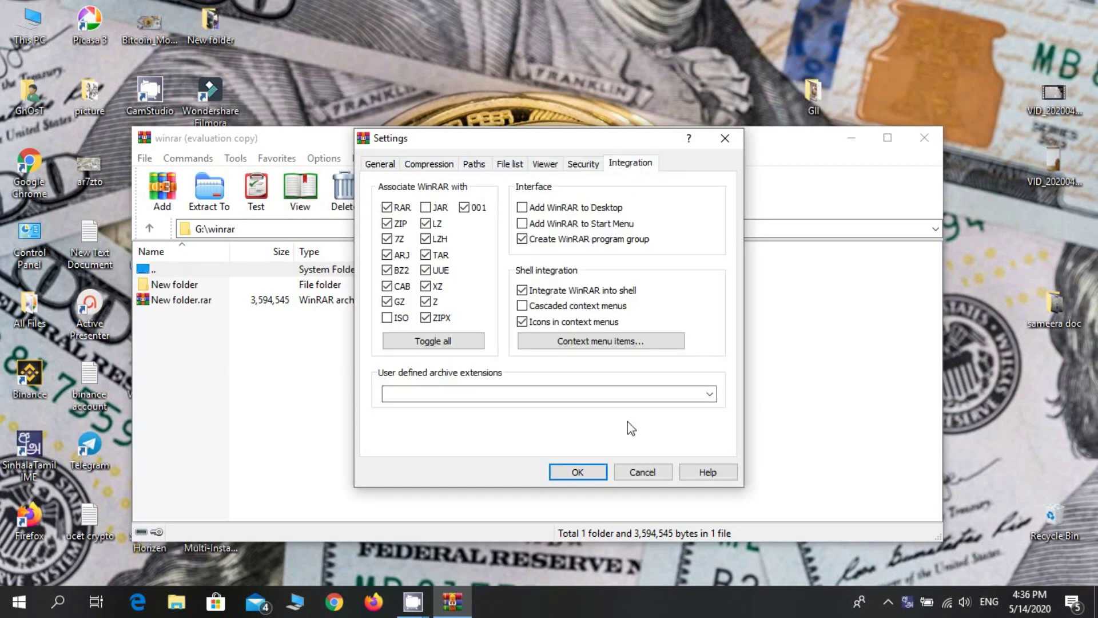
left_click(635, 472)
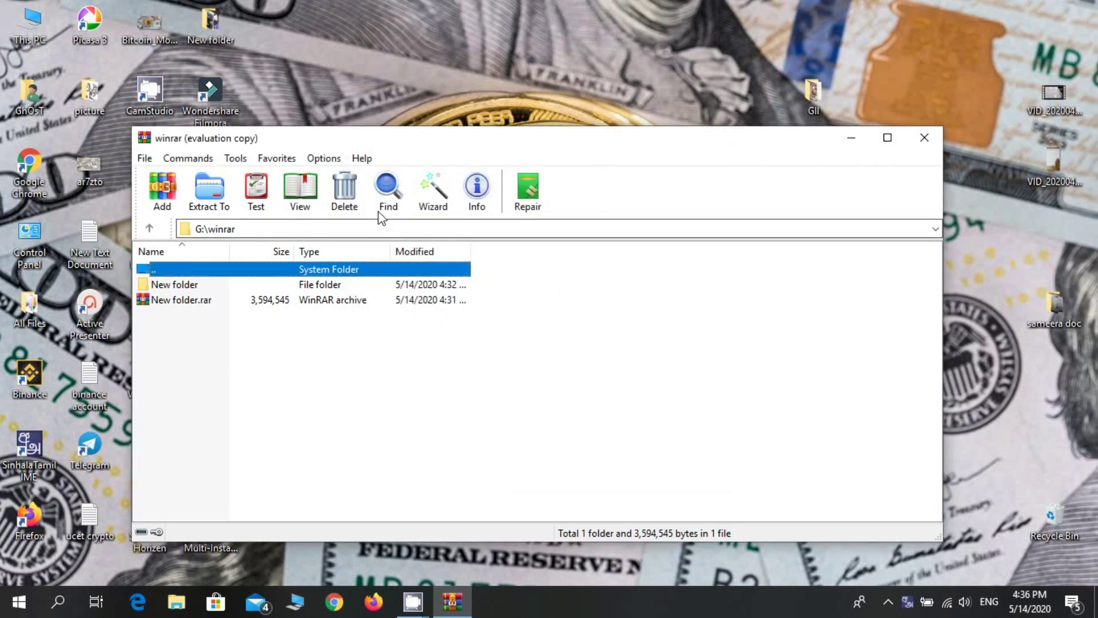
left_click(324, 159)
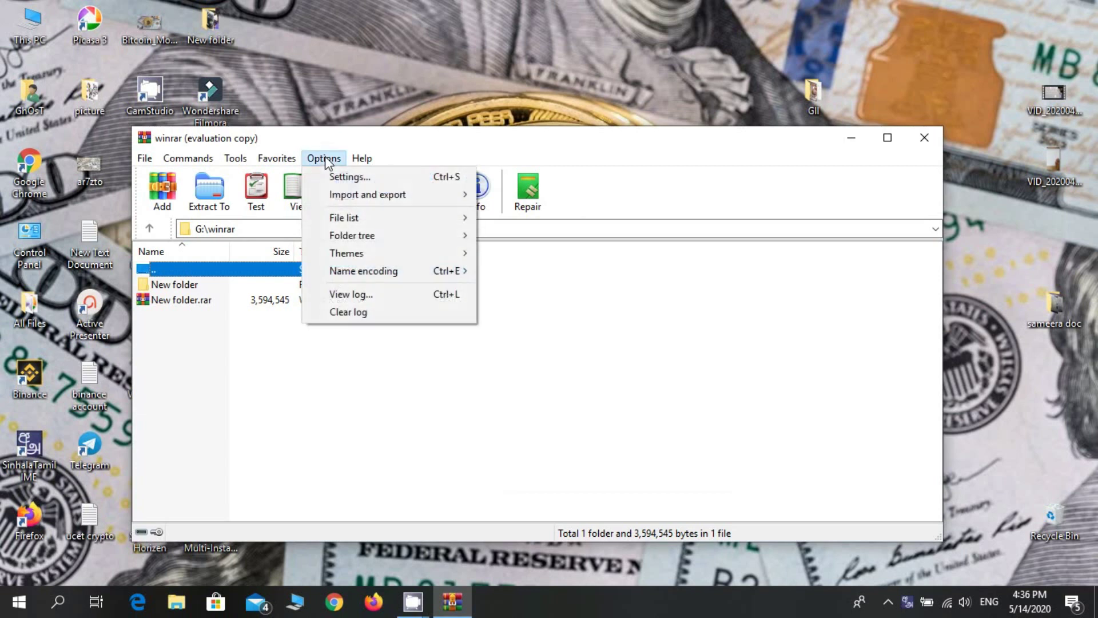
mouse_move(364, 160)
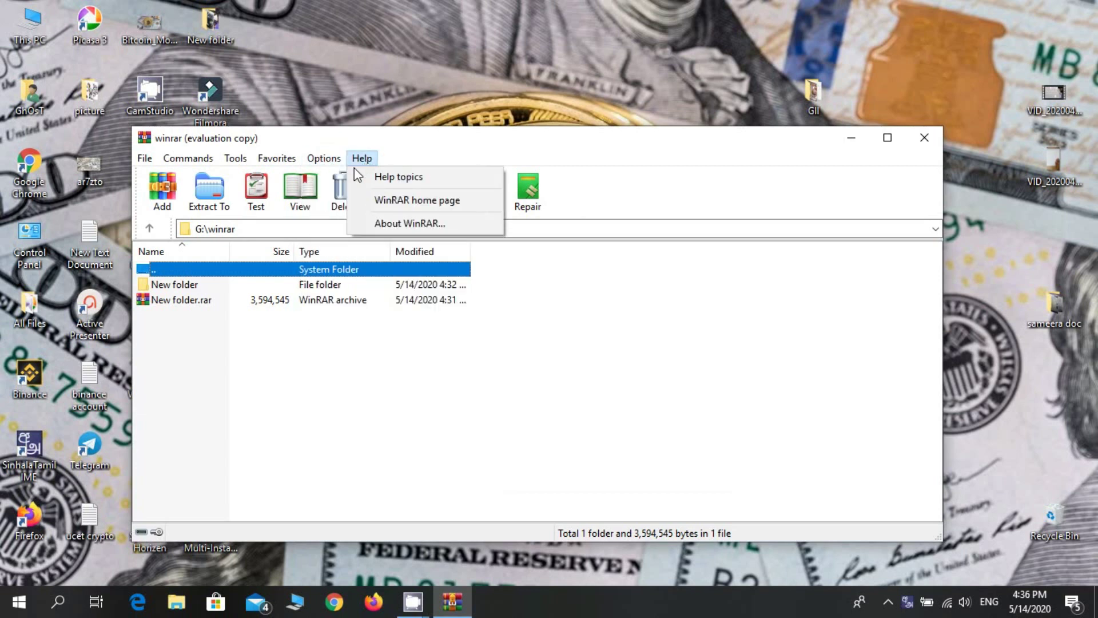
left_click(499, 379)
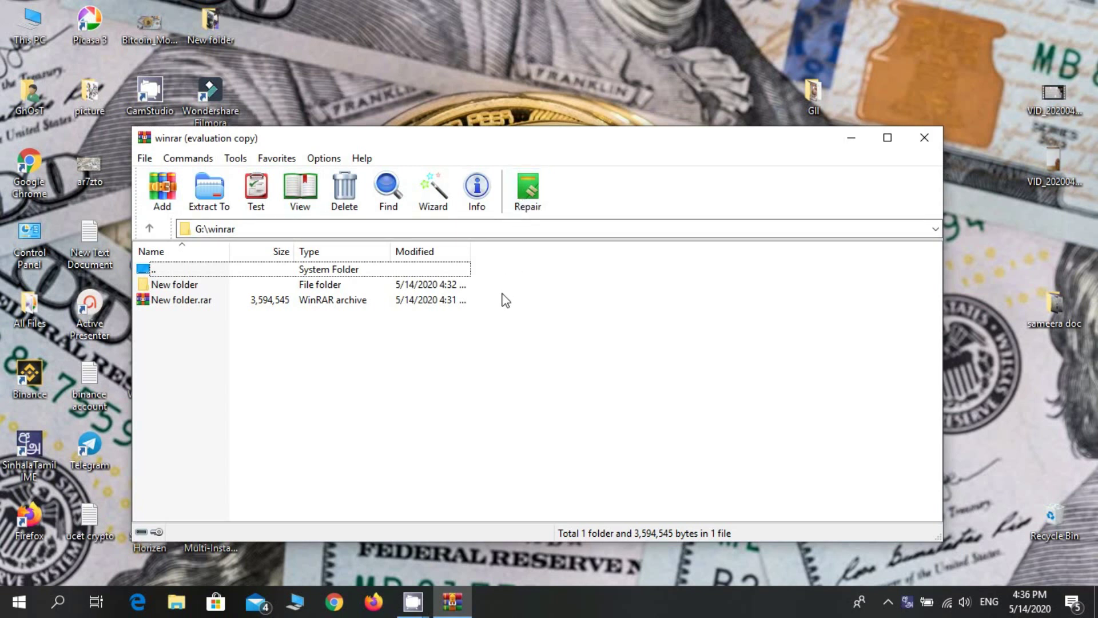
right_click(456, 329)
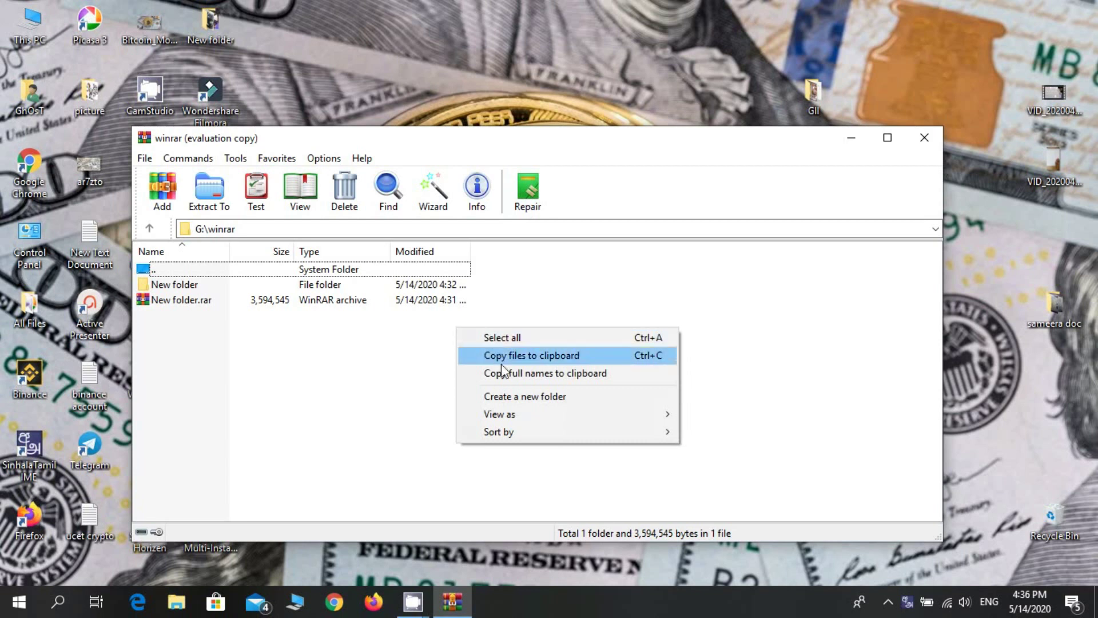
mouse_move(511, 438)
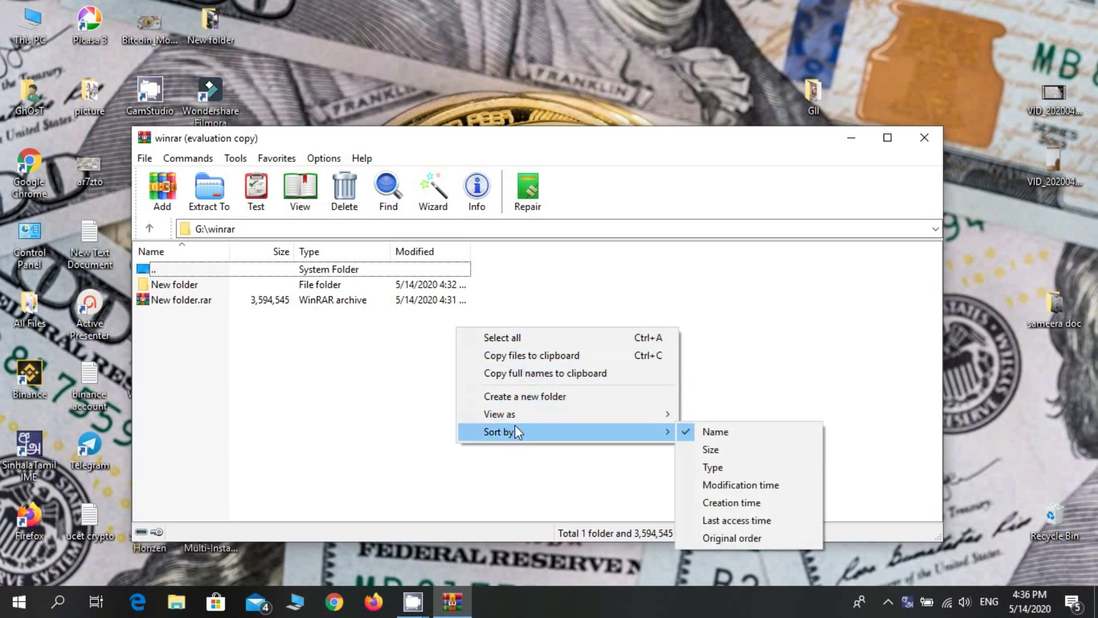
mouse_move(520, 419)
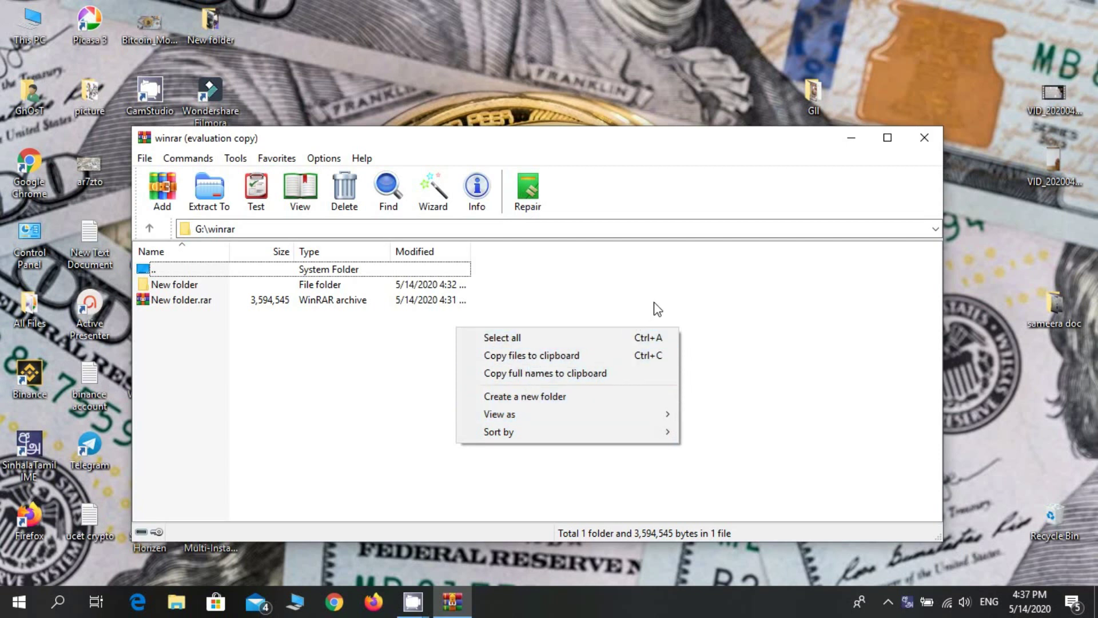
left_click(721, 319)
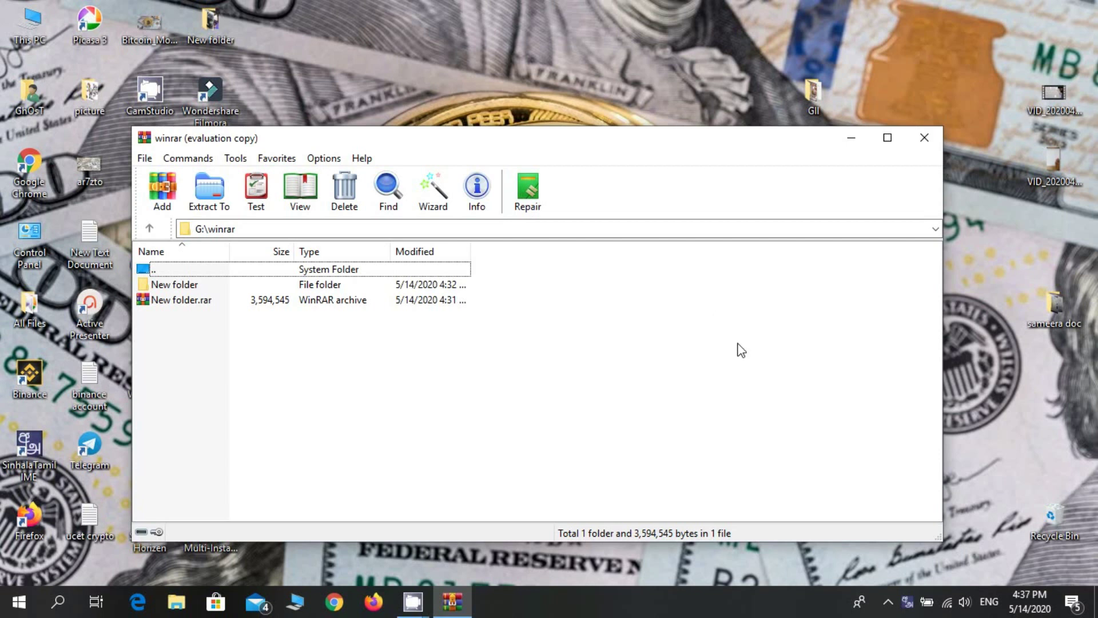